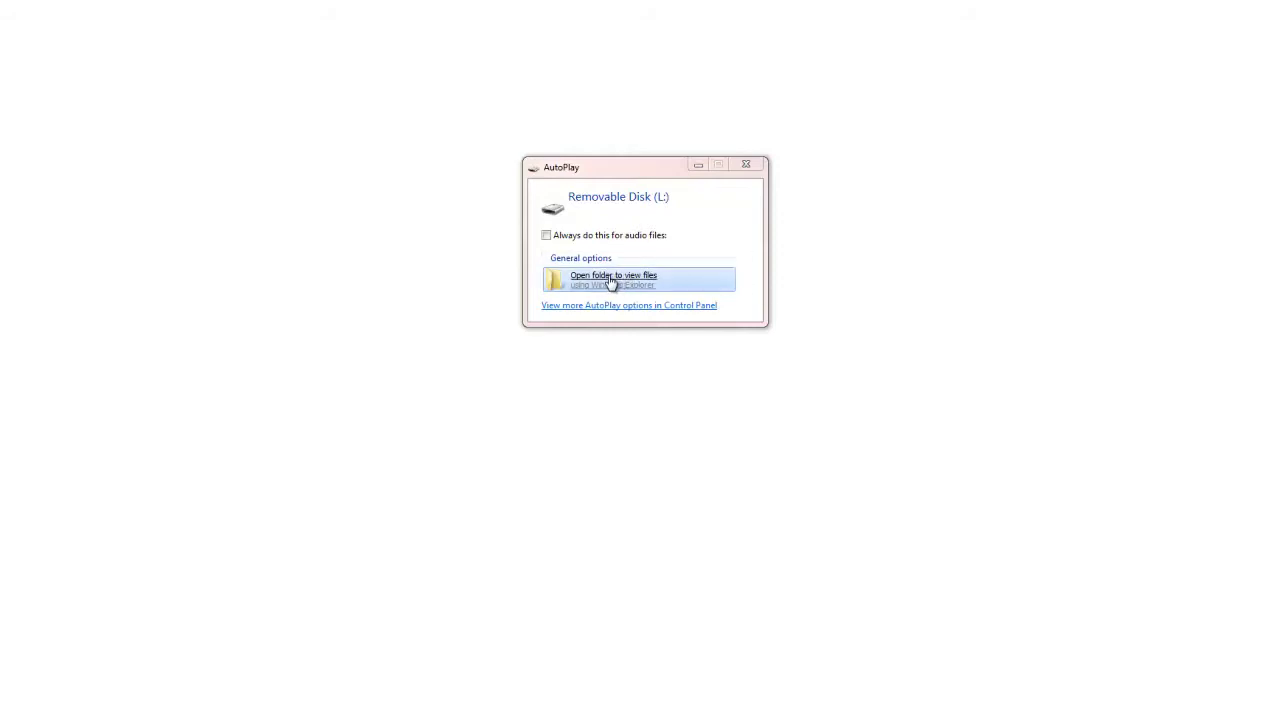
# Step: Open Removable Disk (L:), select all four old horn sound files and choose Delete
pyautogui.click(633, 283)
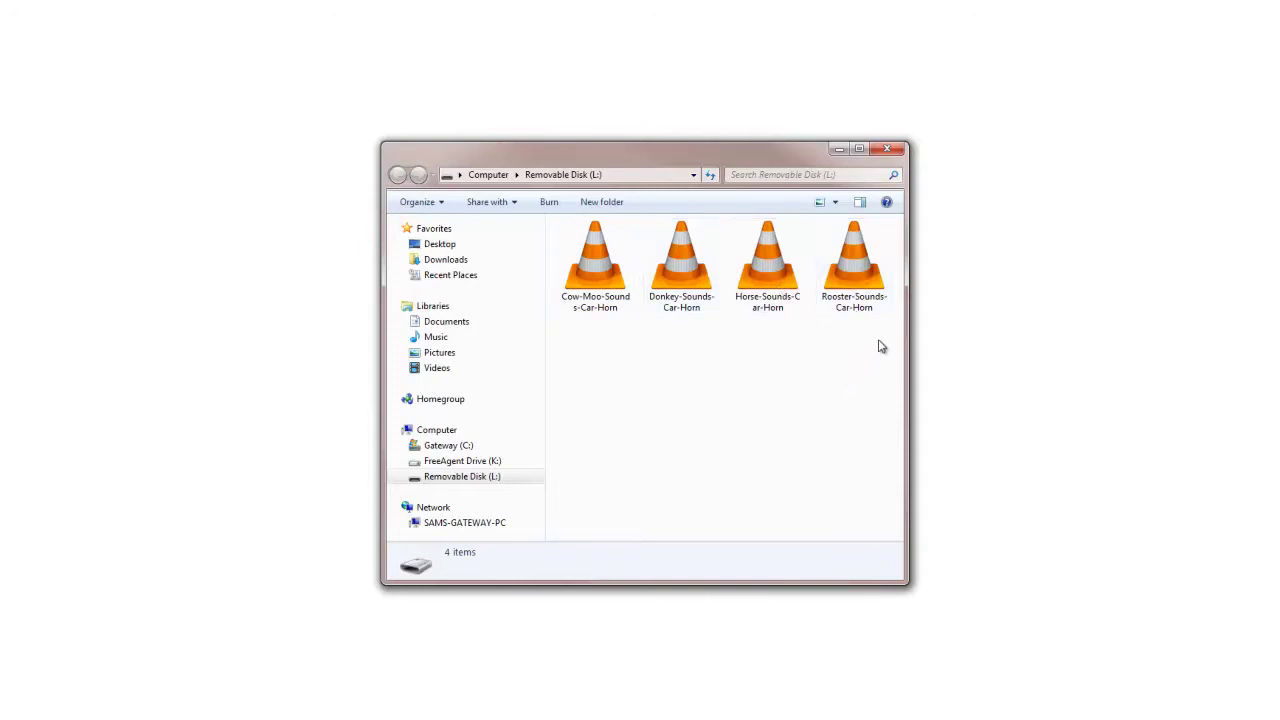
pyautogui.moveTo(879, 333); pyautogui.dragTo(584, 271)
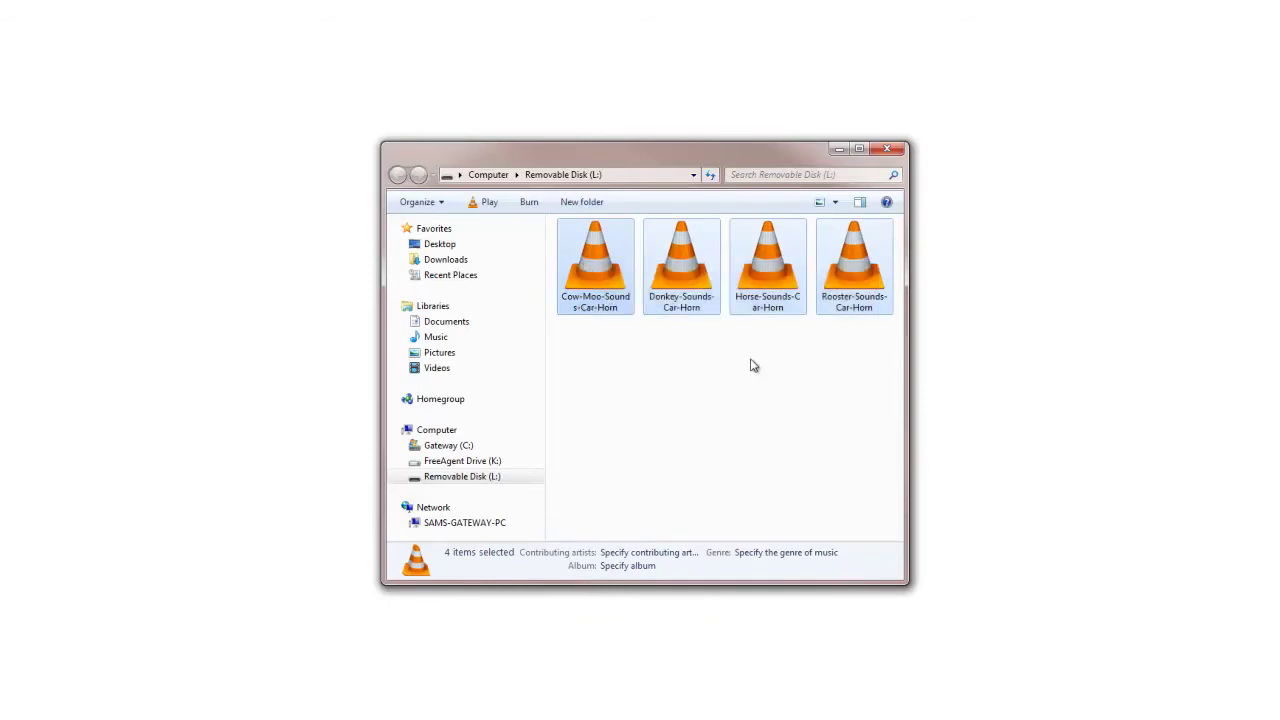
pyautogui.moveTo(866, 340); pyautogui.dragTo(572, 269)
pyautogui.rightClick(573, 268)
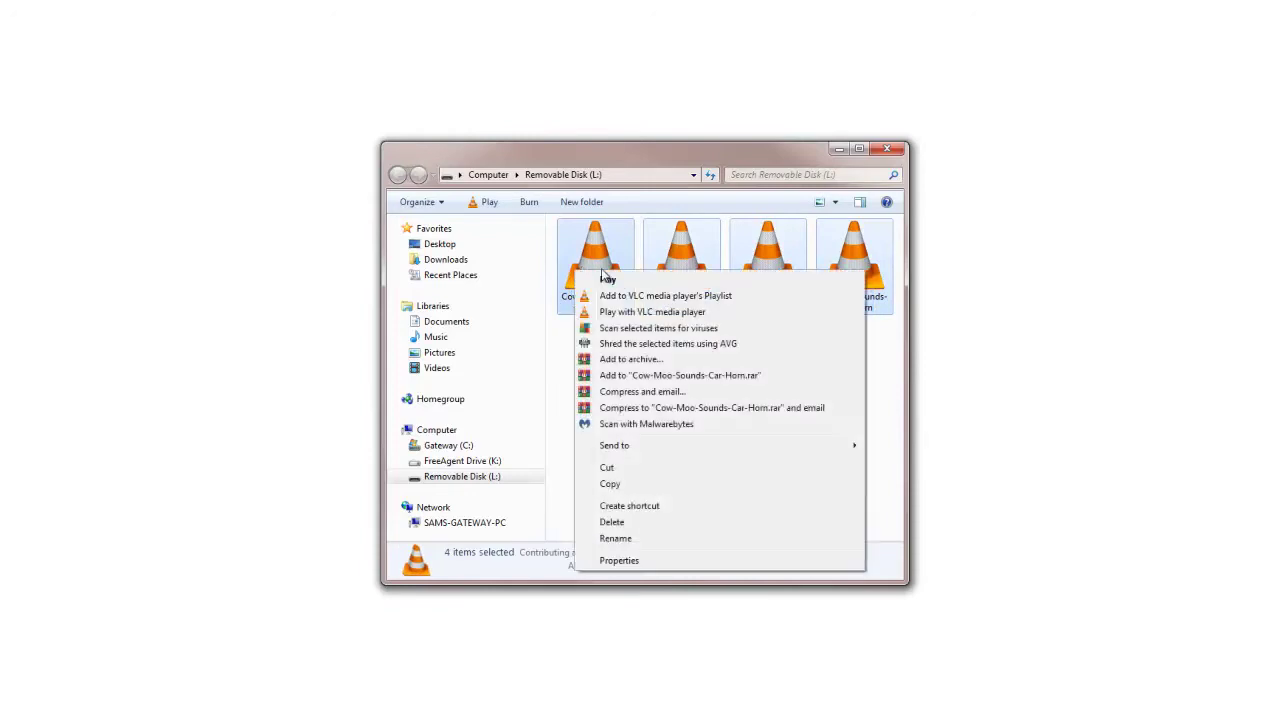
pyautogui.click(560, 391)
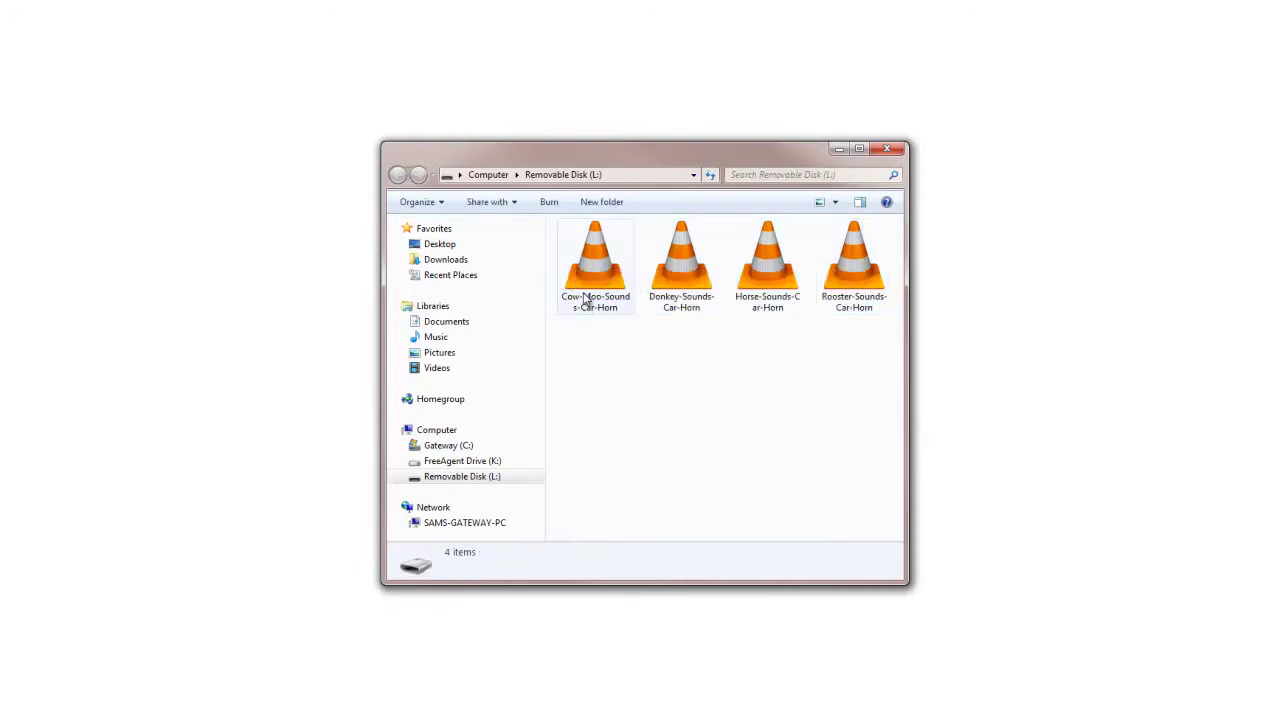
pyautogui.click(588, 300)
pyautogui.rightClick(576, 273)
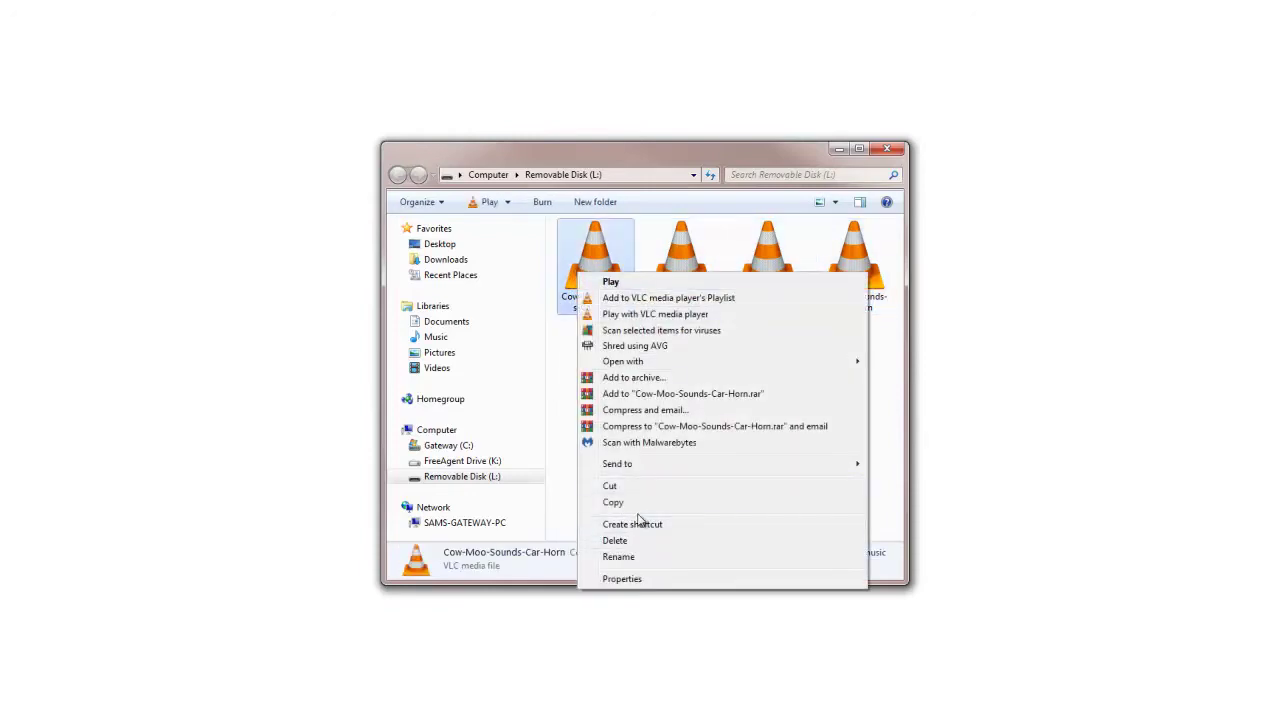
pyautogui.click(886, 340)
pyautogui.click(872, 330)
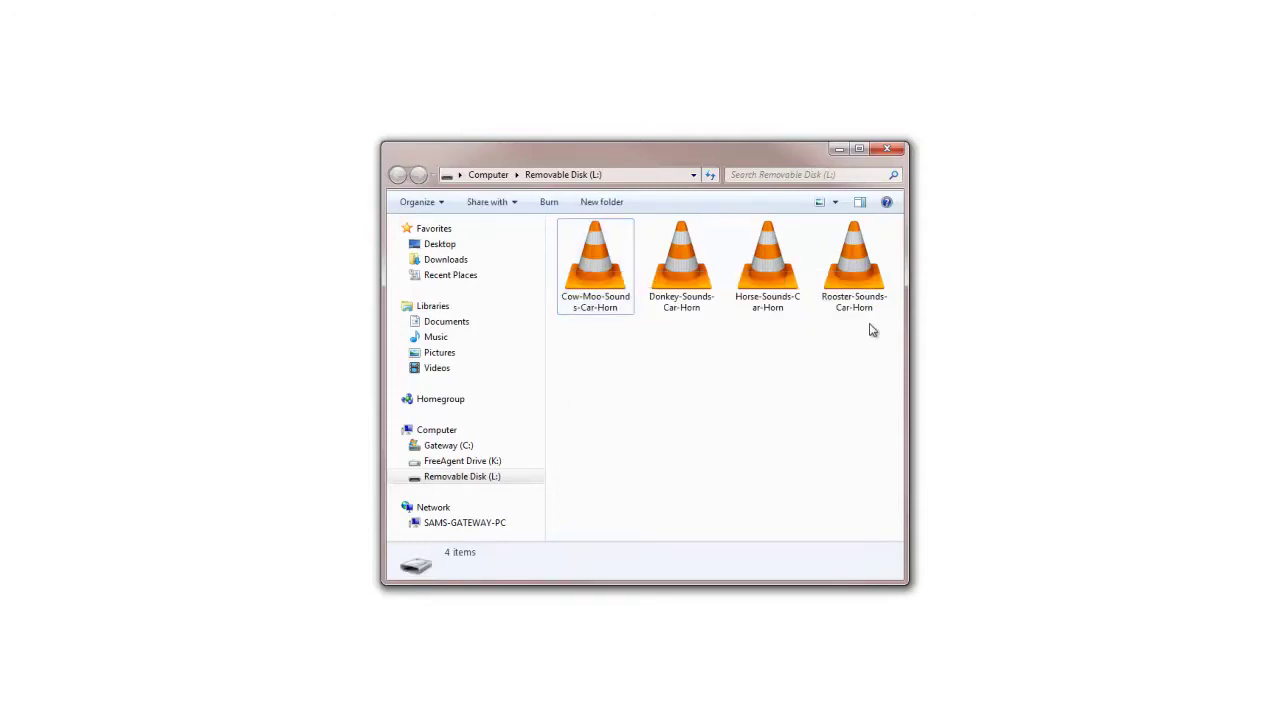
pyautogui.moveTo(872, 330); pyautogui.dragTo(590, 260)
pyautogui.rightClick(588, 258)
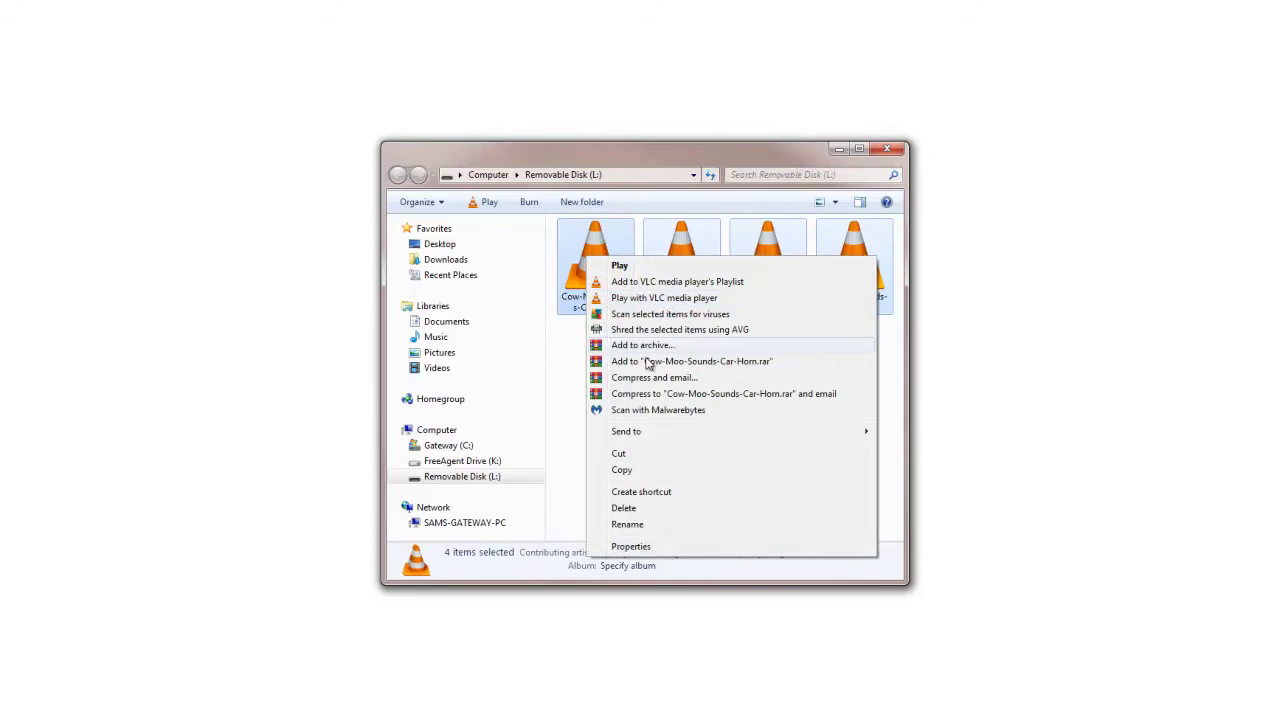
pyautogui.click(640, 510)
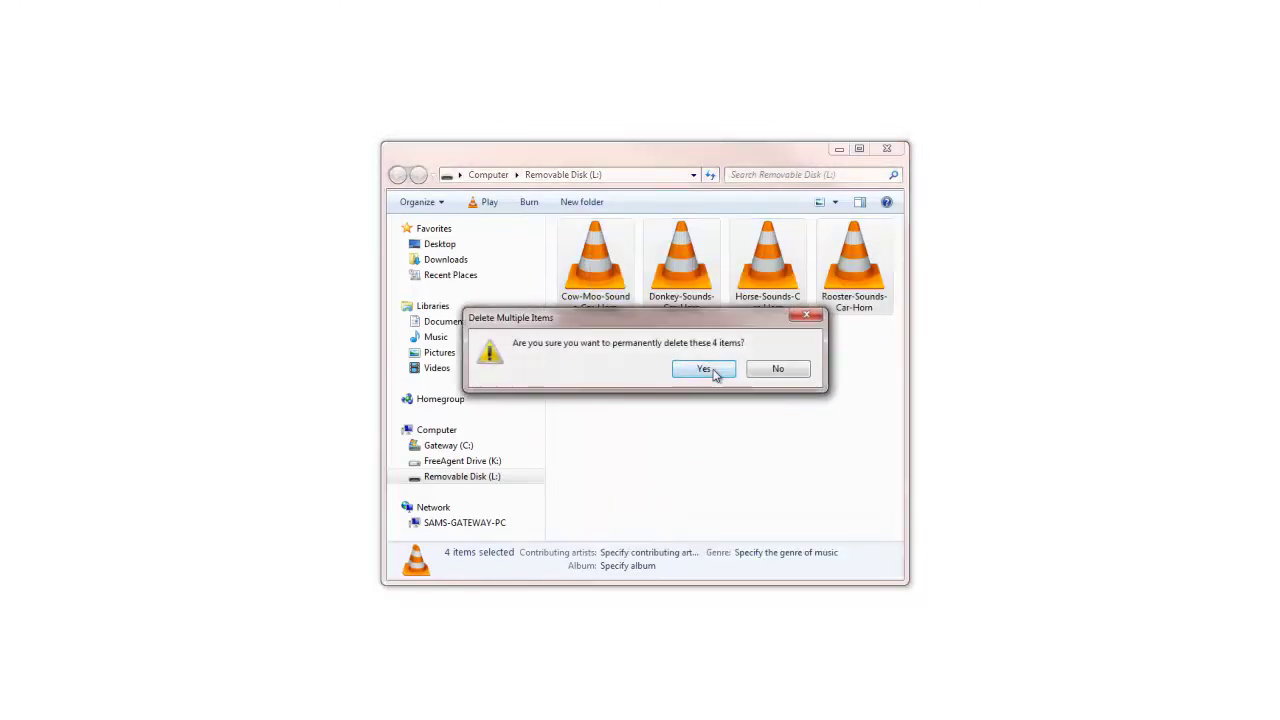
# Step: Confirm the permanent deletion, then copy the four new horn files from New folder
pyautogui.click(704, 369)
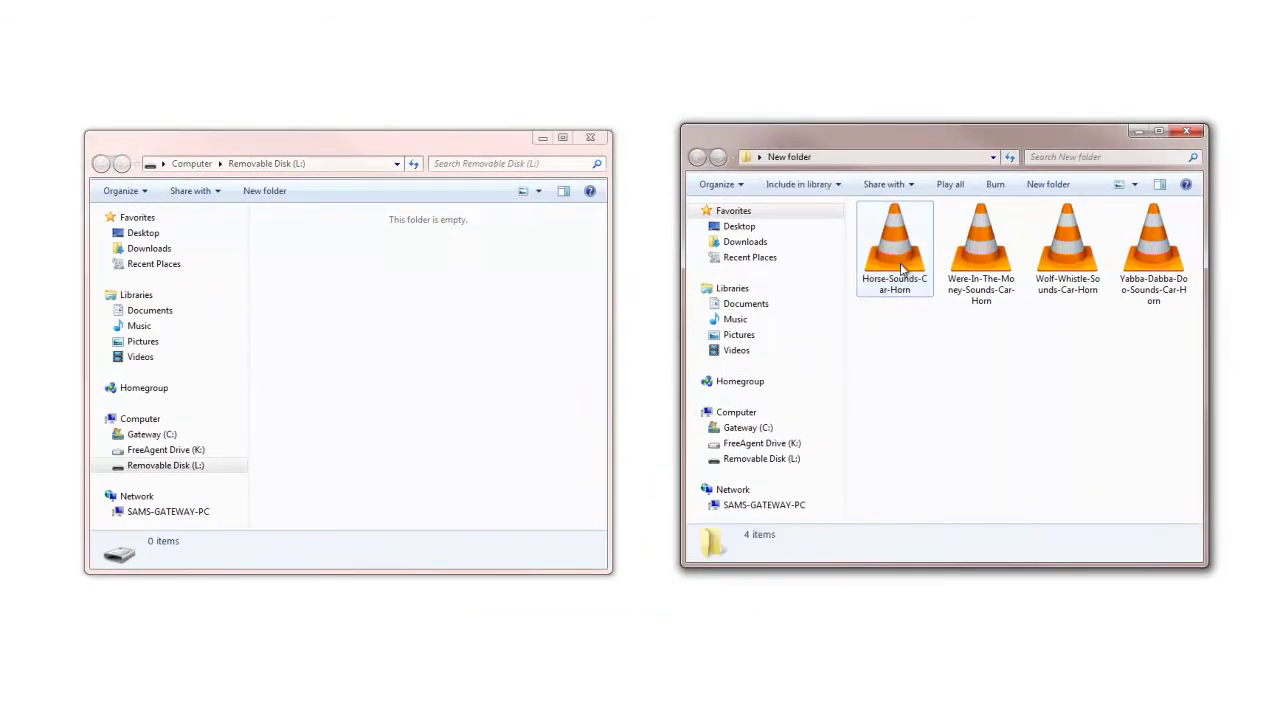
pyautogui.click(905, 250)
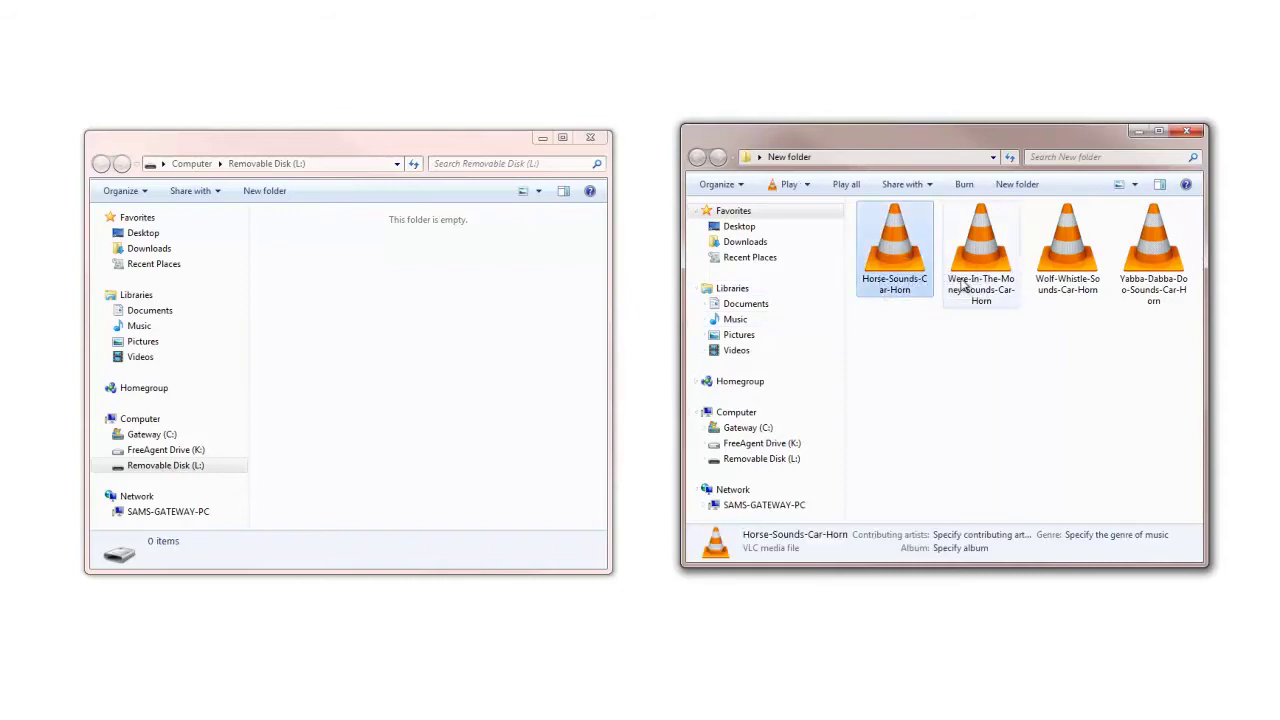
pyautogui.click(980, 262)
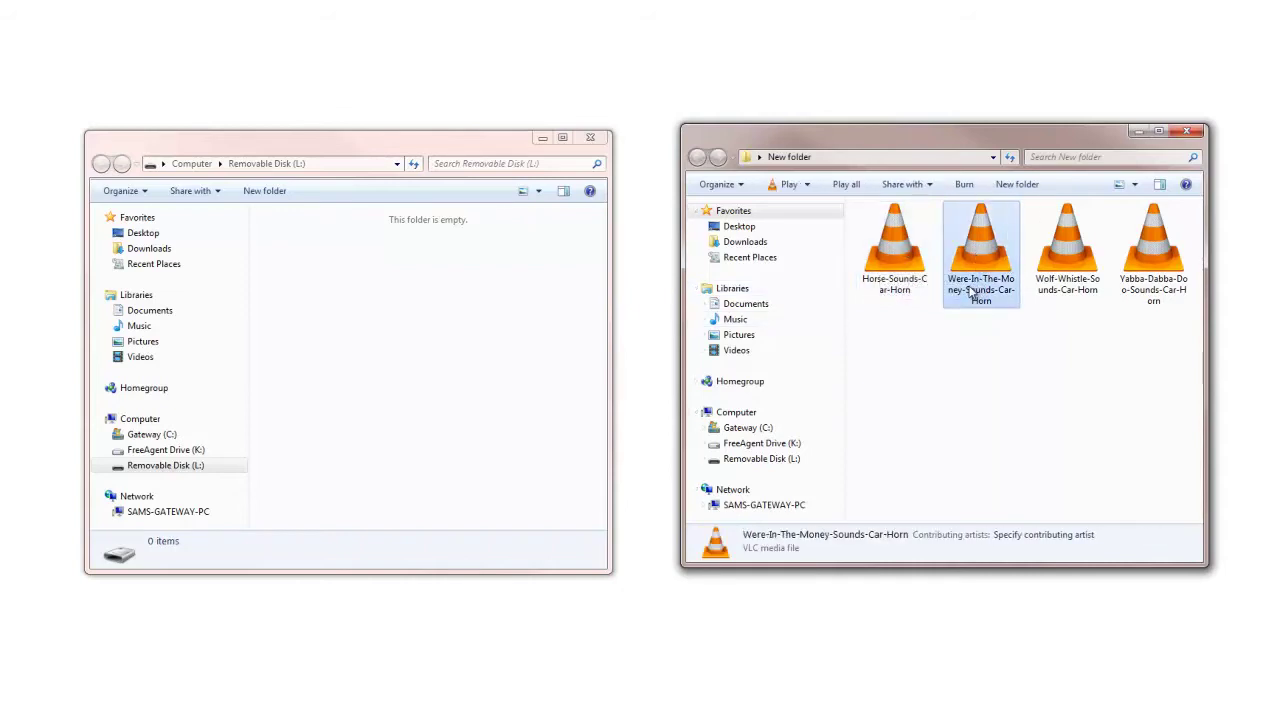
pyautogui.click(1070, 262)
pyautogui.click(1150, 262)
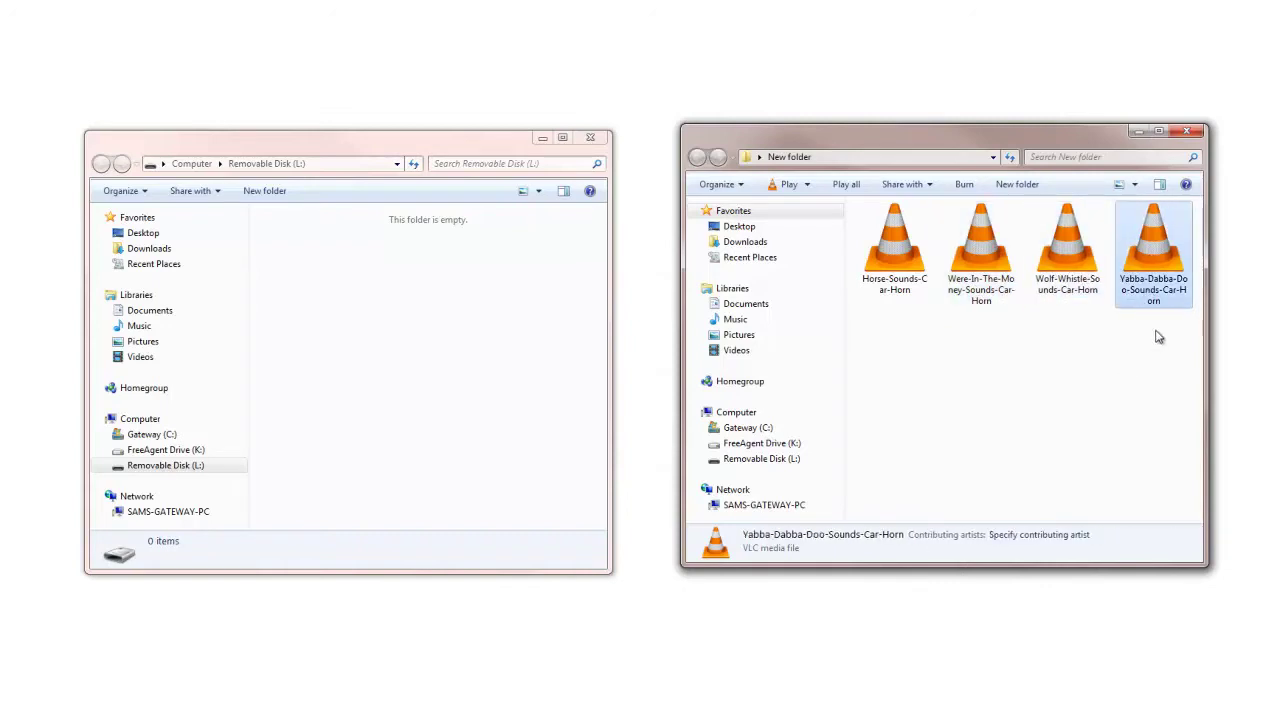
pyautogui.moveTo(1171, 328)
pyautogui.mouseDown()
pyautogui.moveTo(943, 269)
pyautogui.moveTo(860, 205)
pyautogui.mouseUp()
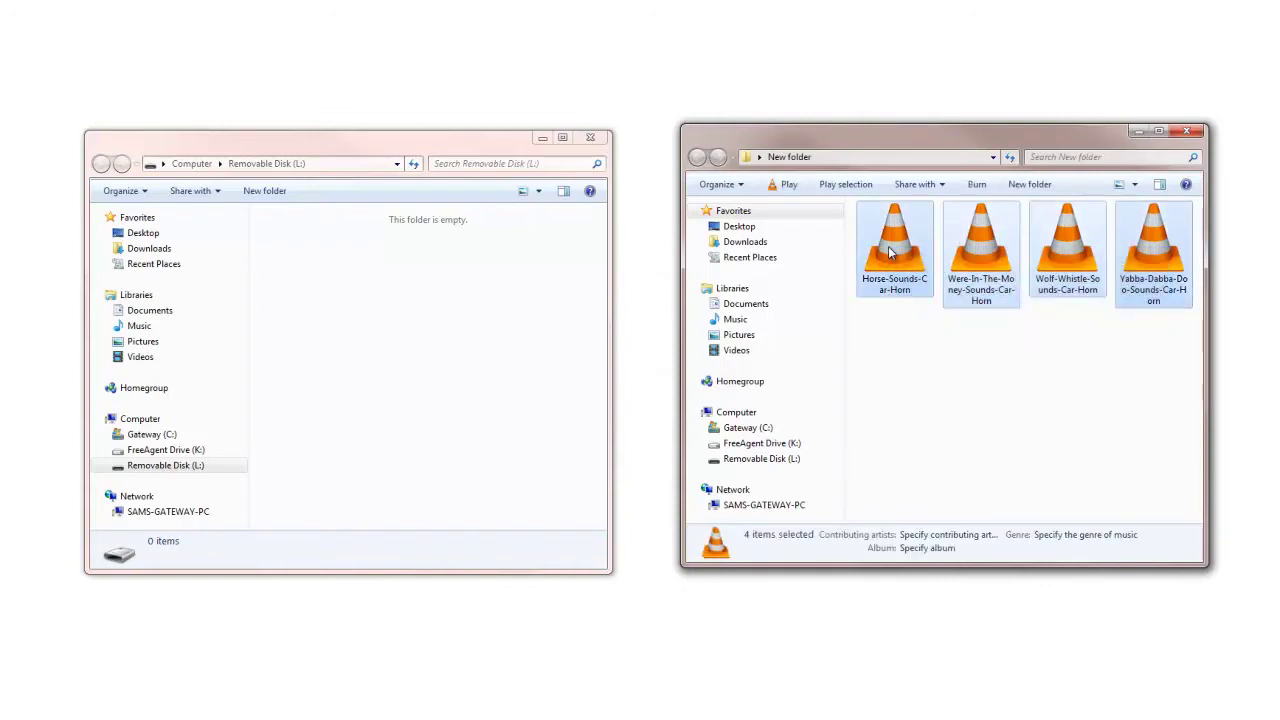
pyautogui.rightClick(888, 248)
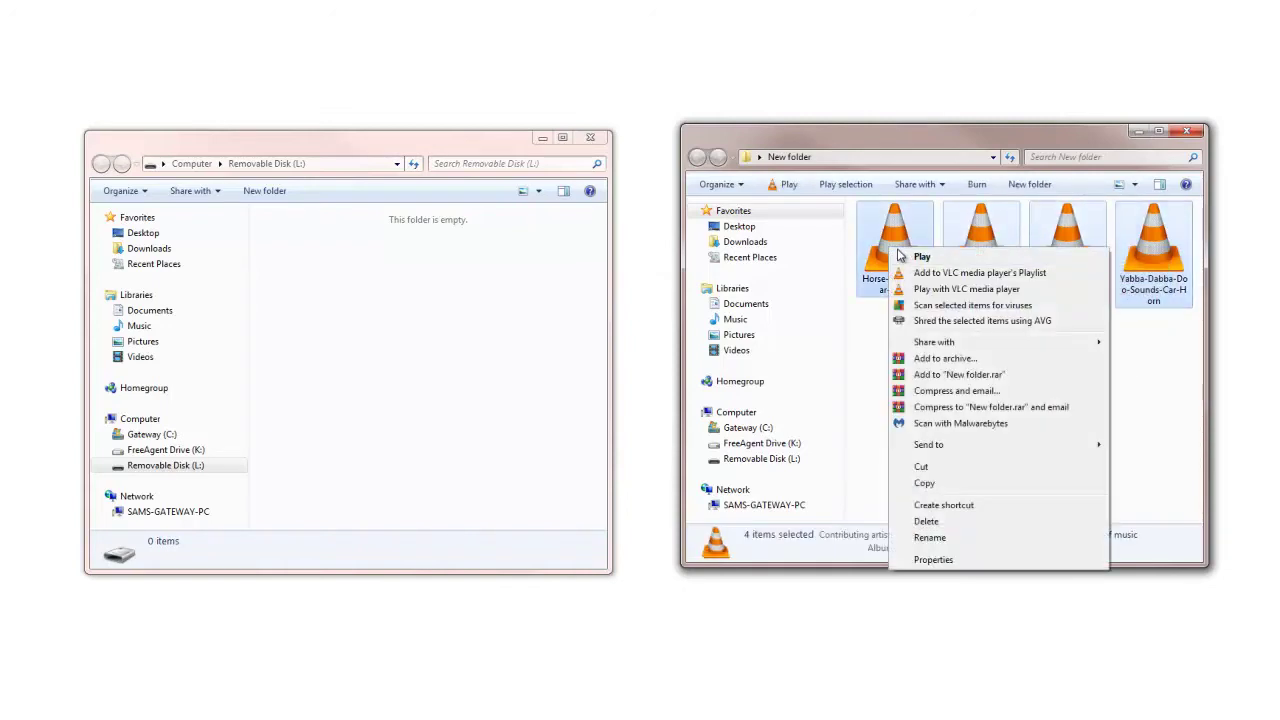
pyautogui.click(926, 483)
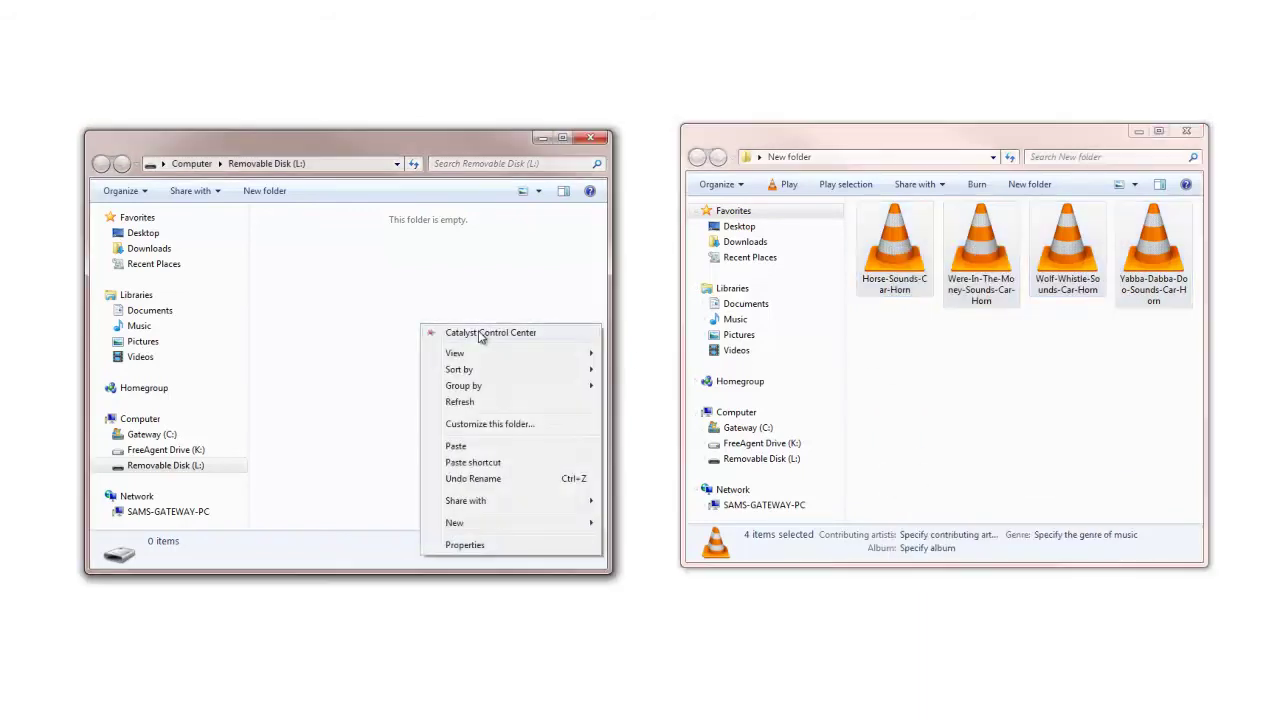
# Step: Put the four new horn files onto Removable Disk (L:) and close New folder
pyautogui.click(914, 357)
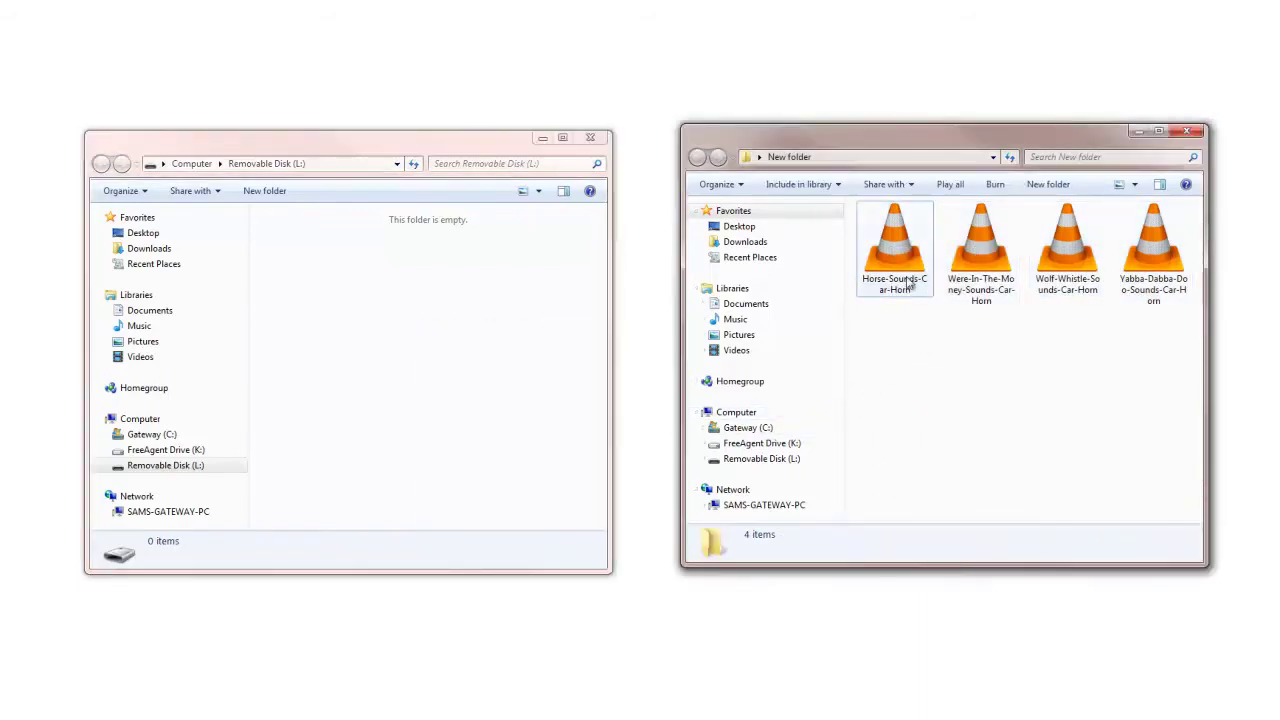
pyautogui.moveTo(1168, 328); pyautogui.dragTo(401, 372)
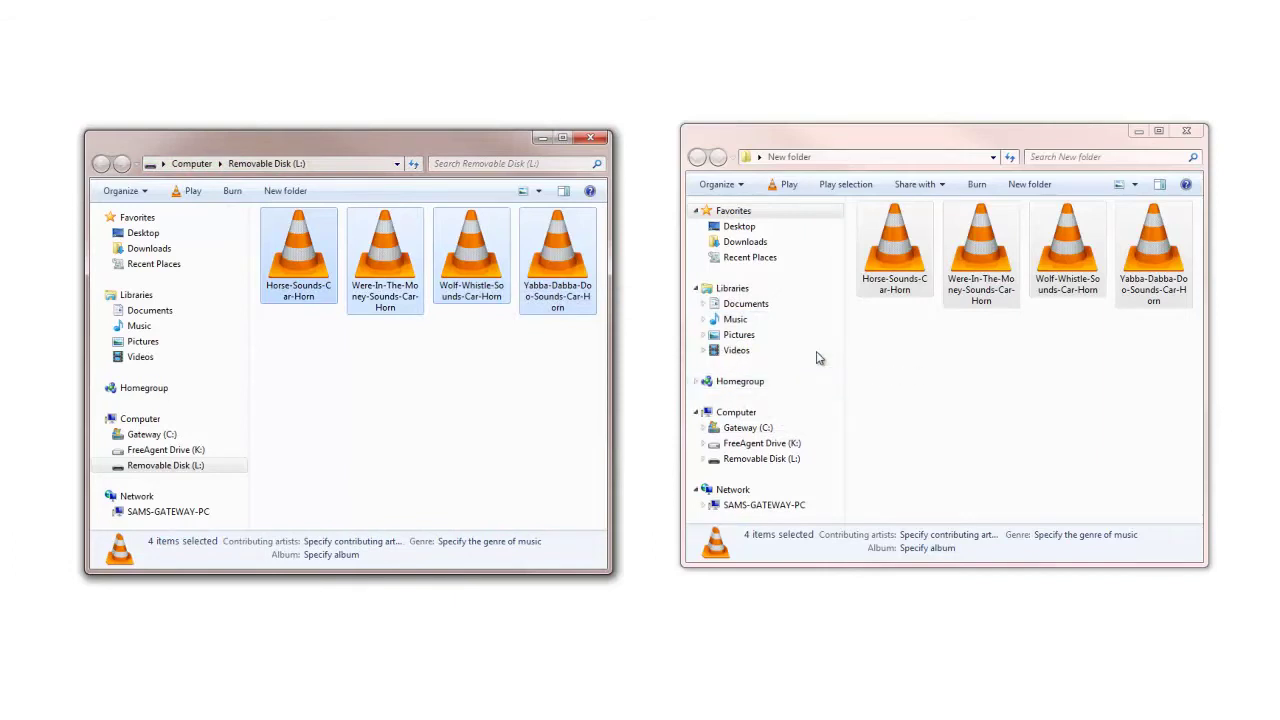
pyautogui.moveTo(886, 148); pyautogui.dragTo(909, 155)
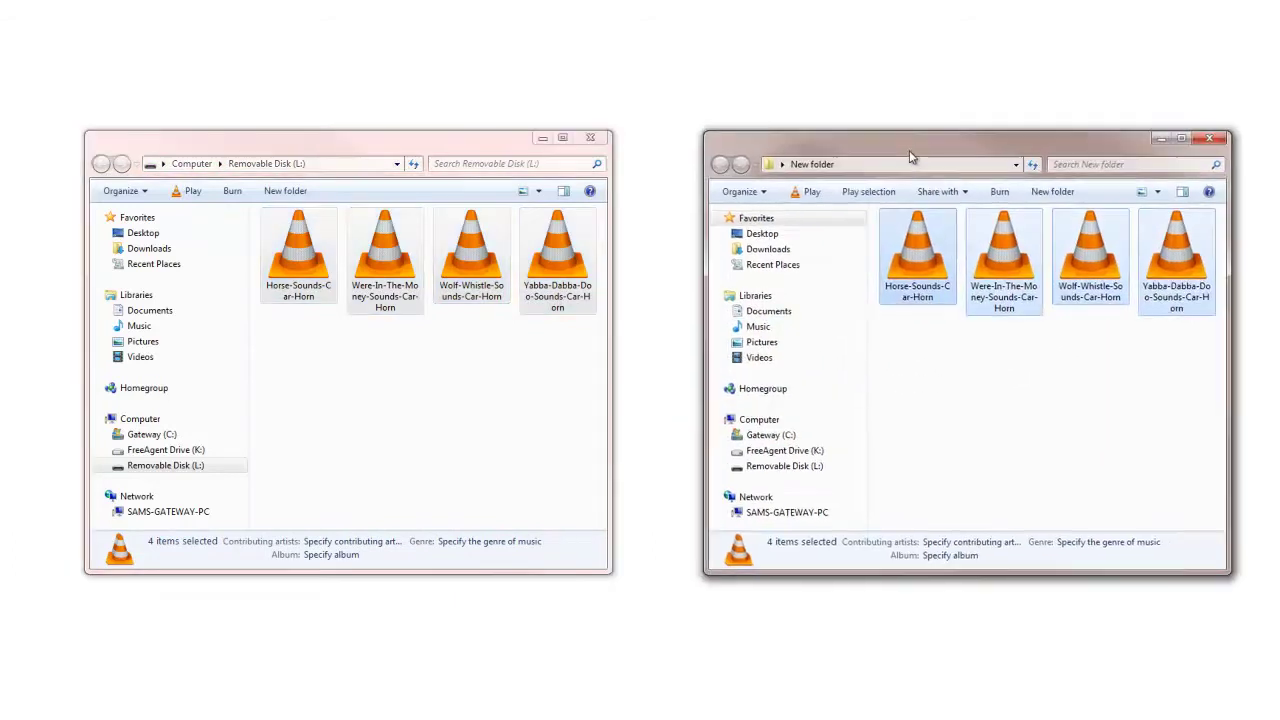
pyautogui.hotkey('alt', 'F4')
pyautogui.moveTo(367, 143); pyautogui.dragTo(697, 151)
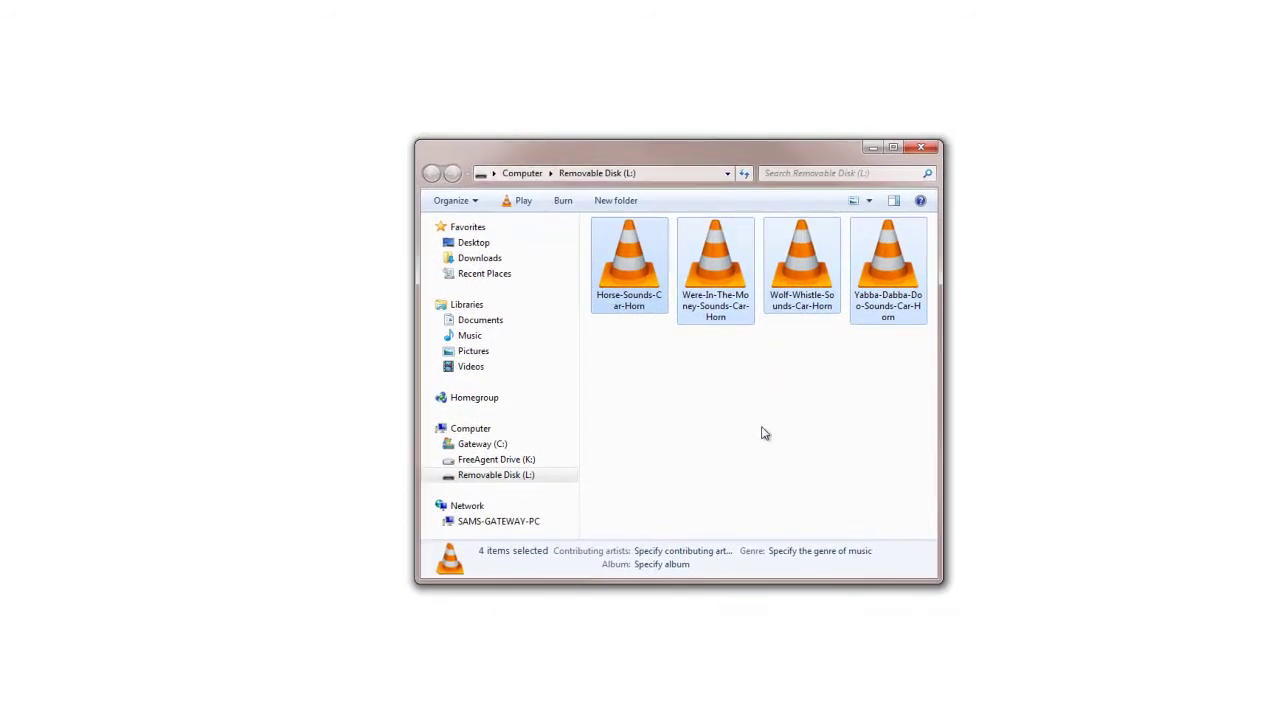
pyautogui.click(652, 393)
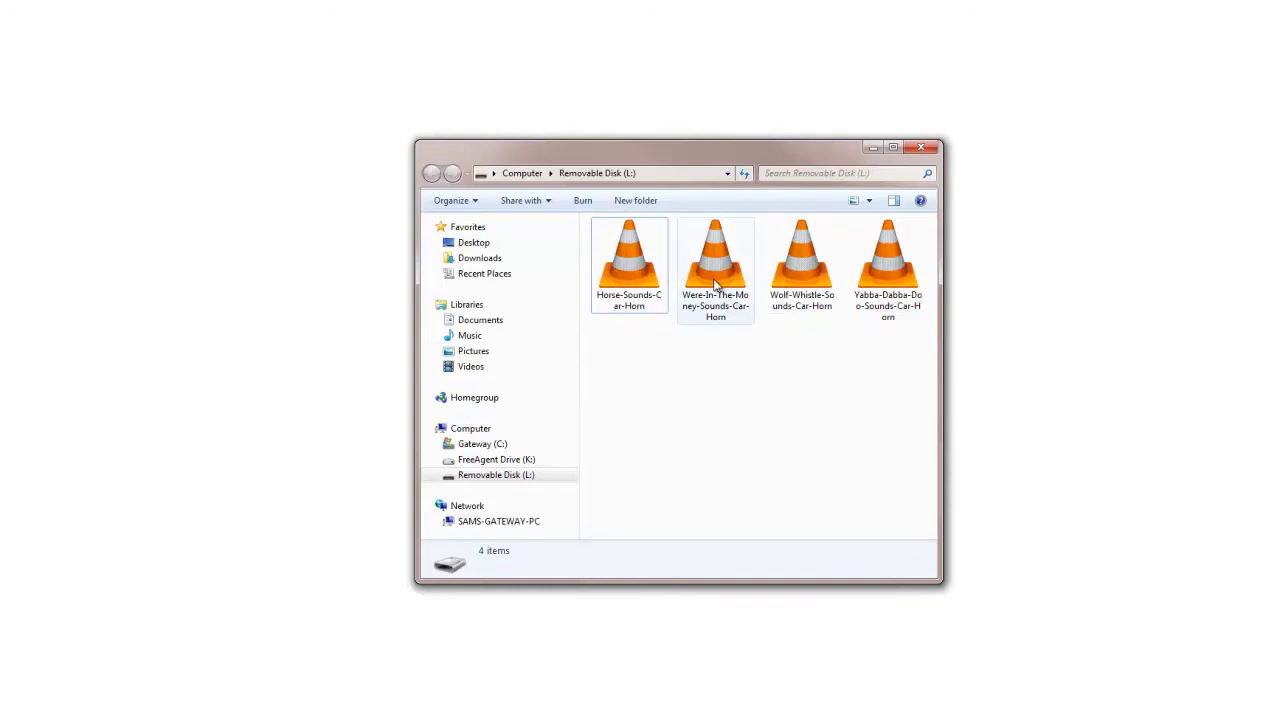
pyautogui.moveTo(730, 328)
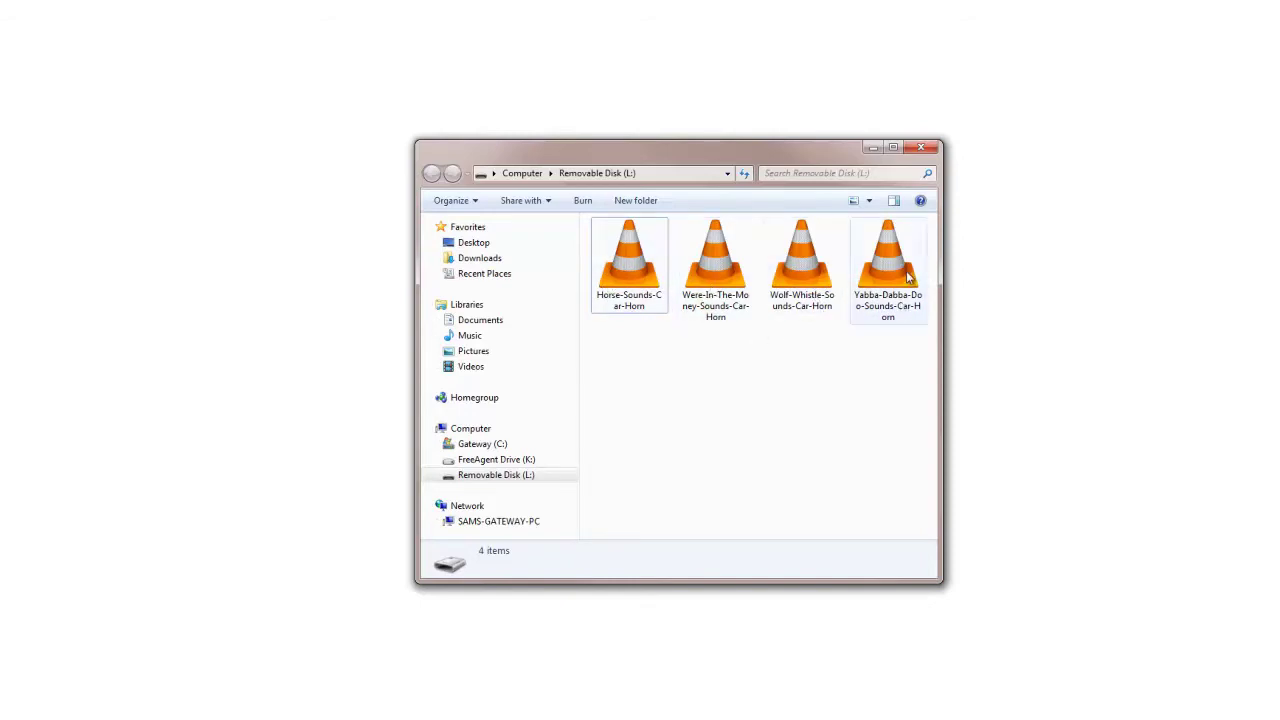
# Step: Rename Yabba-Dabba-Doo-Sounds-Car-Horn with a 1- prefix
pyautogui.rightClick(698, 282)
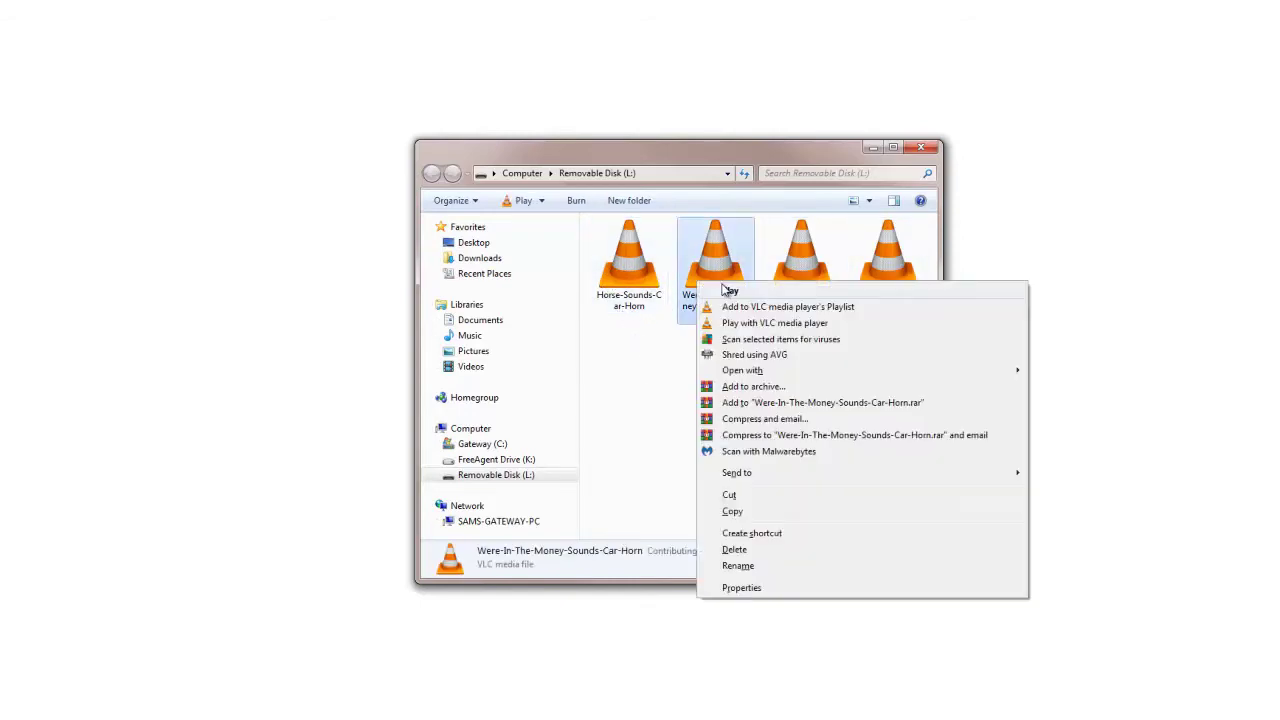
pyautogui.click(753, 566)
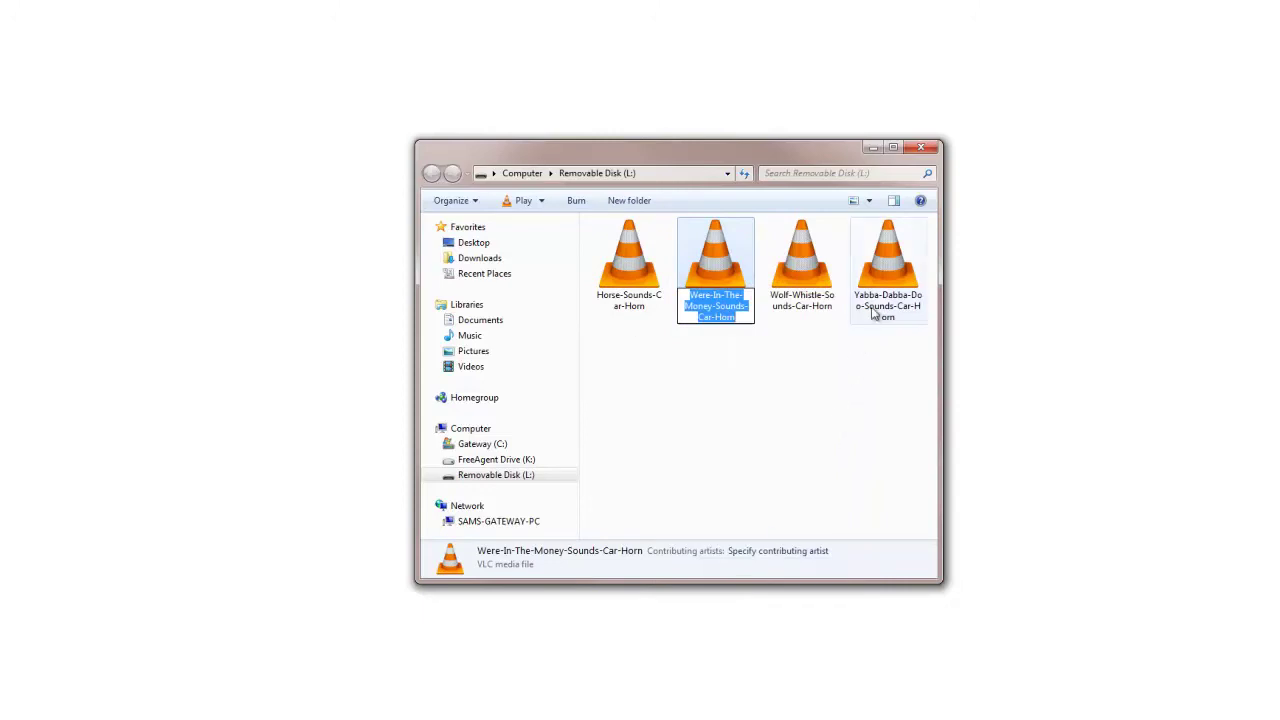
pyautogui.click(882, 276)
pyautogui.rightClick(882, 276)
pyautogui.click(937, 560)
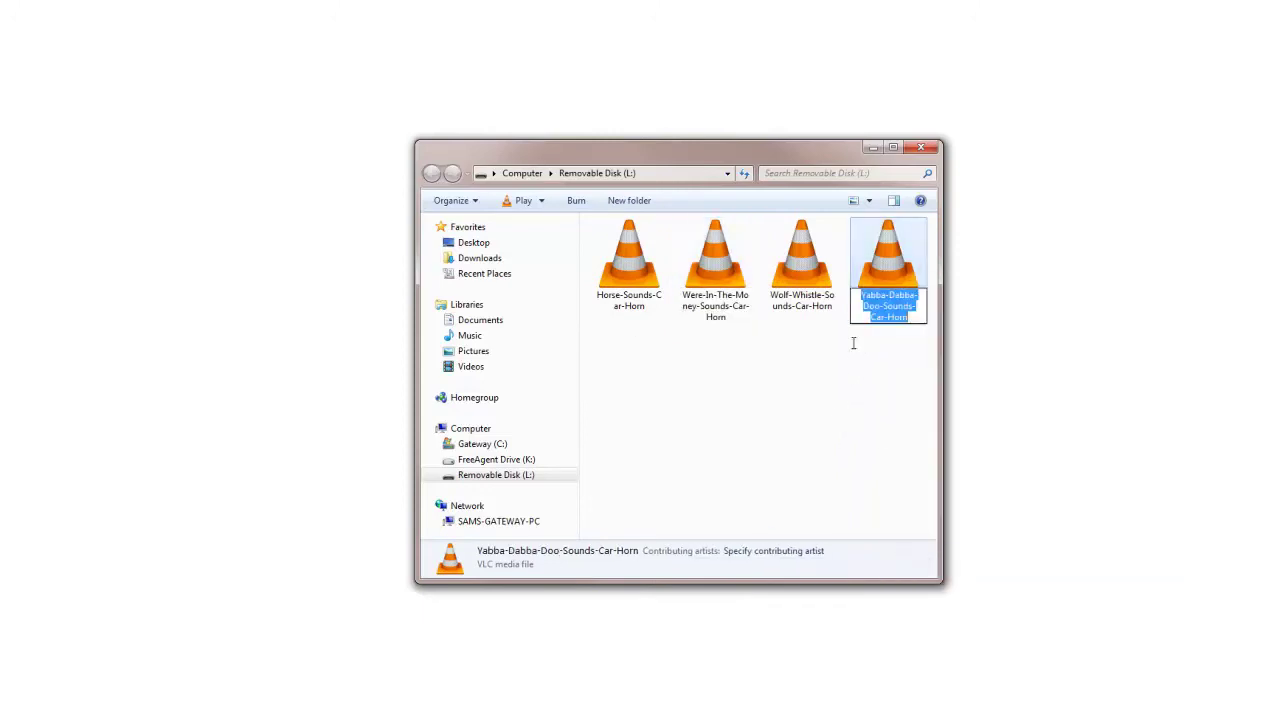
pyautogui.press('End')
pyautogui.press('Home')
pyautogui.write('1-')
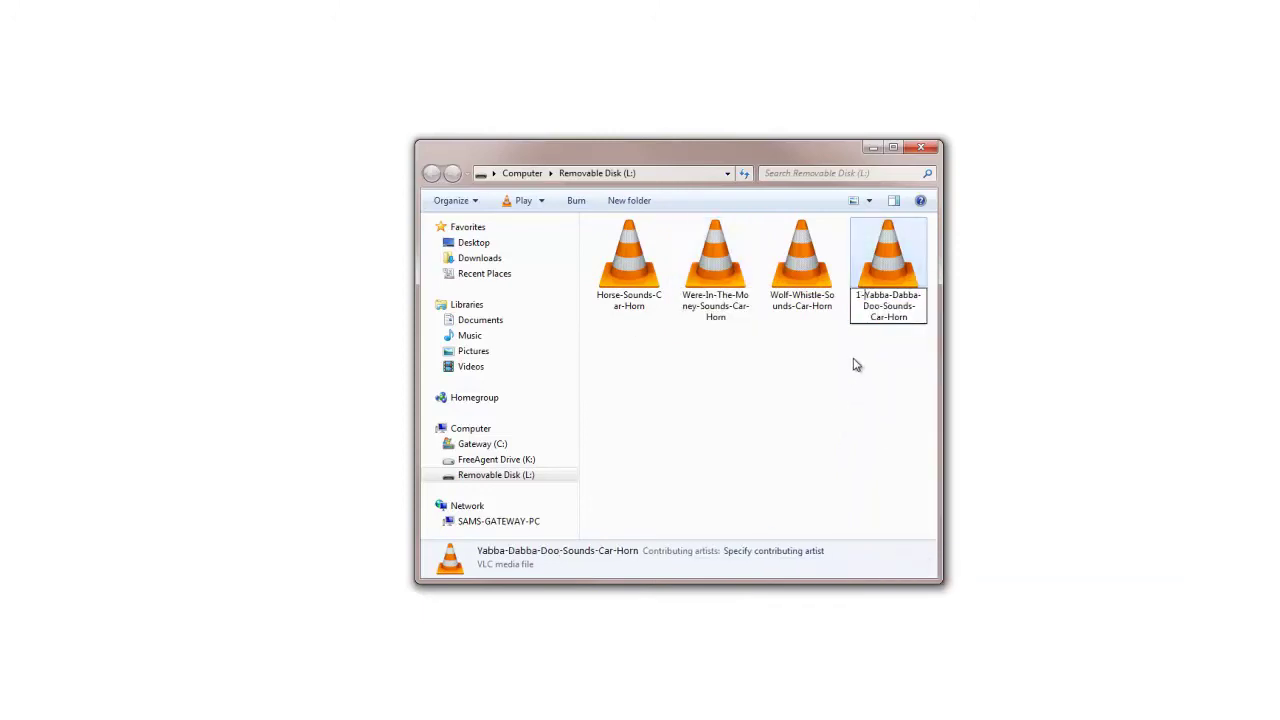
pyautogui.click(814, 351)
# Step: Prefix Were-In-The-Money with 2- and Horse-Sounds-Car-Horn with 3-
pyautogui.rightClick(708, 278)
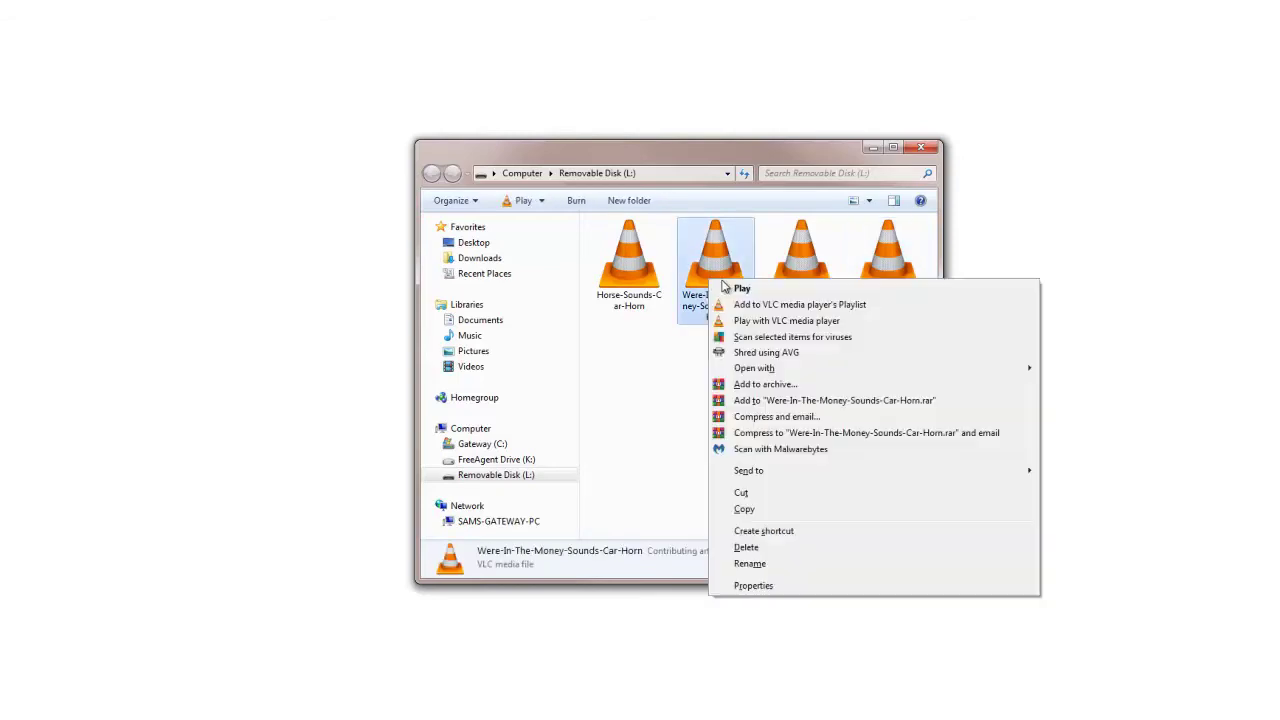
pyautogui.click(760, 565)
pyautogui.press('Home')
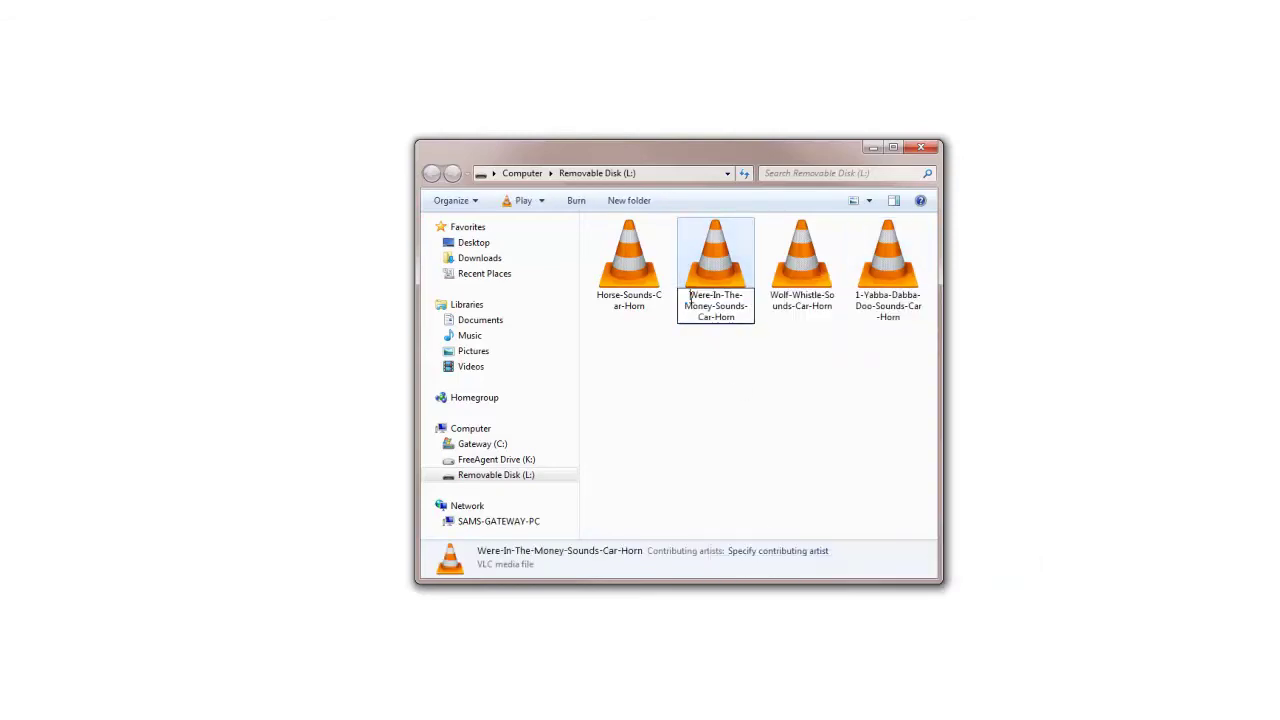
pyautogui.write('2-')
pyautogui.click(733, 384)
pyautogui.rightClick(626, 276)
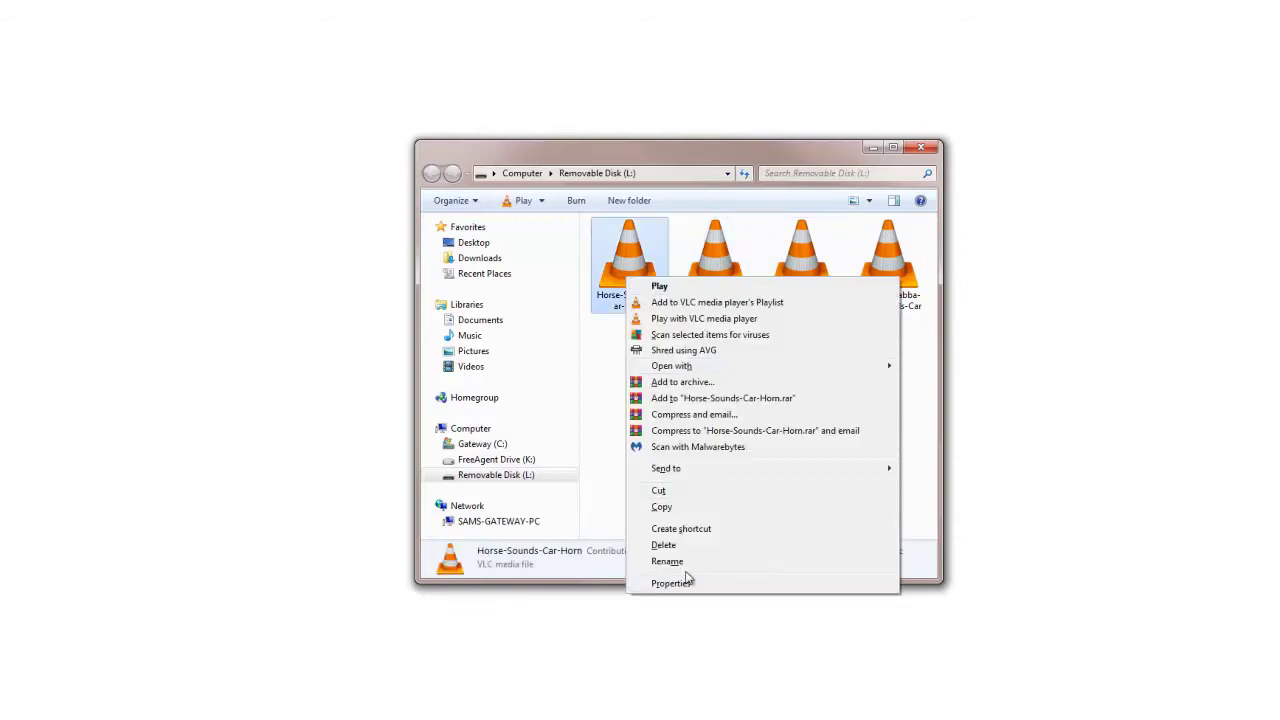
pyautogui.click(682, 562)
pyautogui.press('Home')
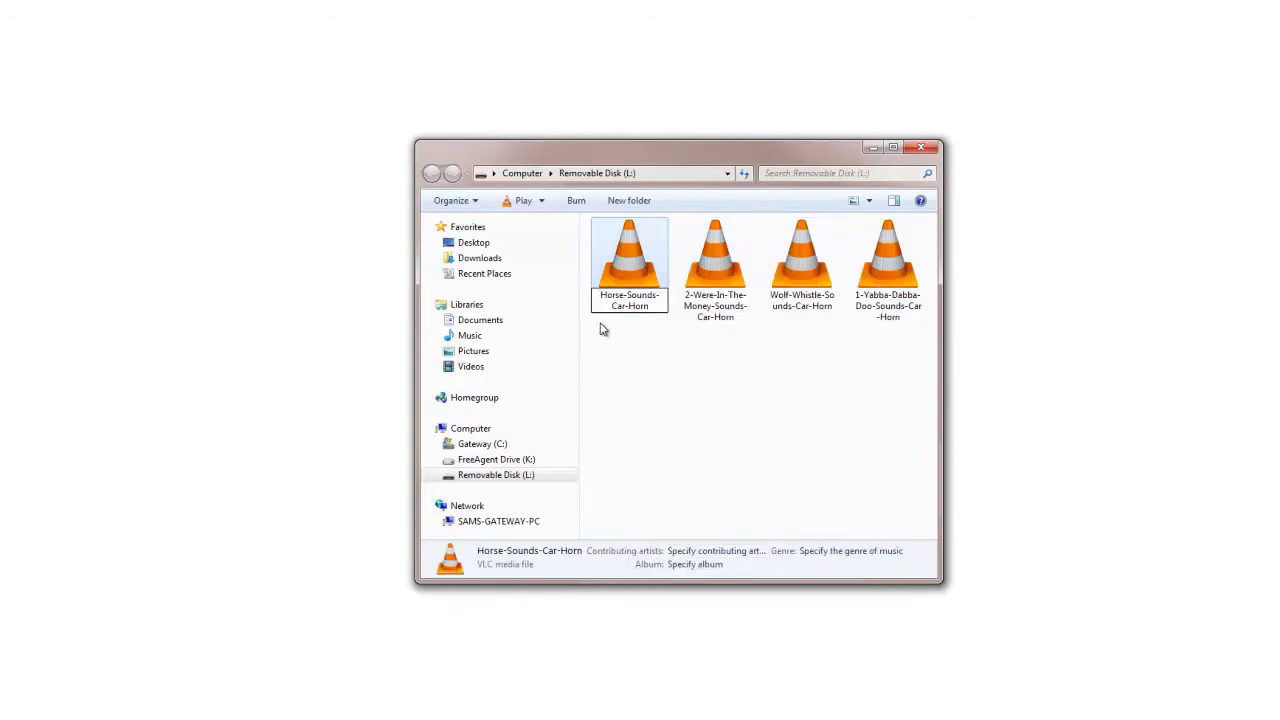
pyautogui.write('3-')
pyautogui.click(688, 356)
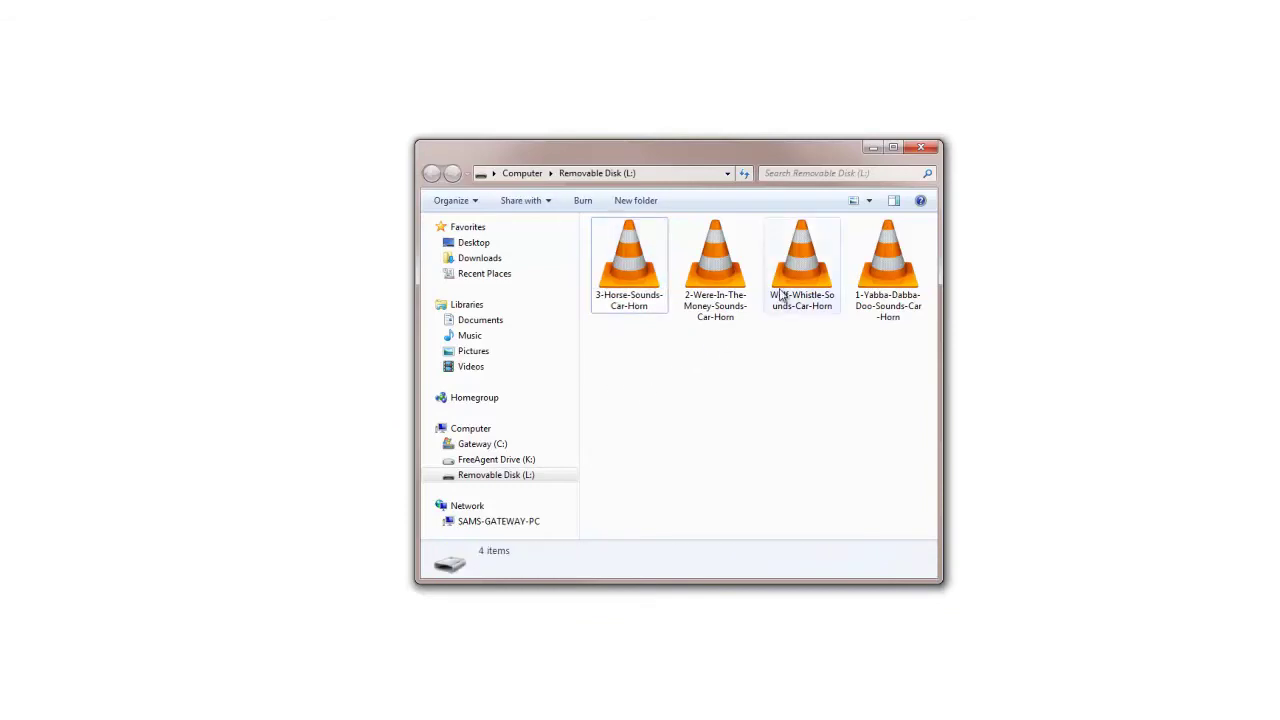
# Step: Prefix Wolf-Whistle with 4- and refresh the folder so files sort by prefix
pyautogui.rightClick(782, 297)
pyautogui.click(820, 571)
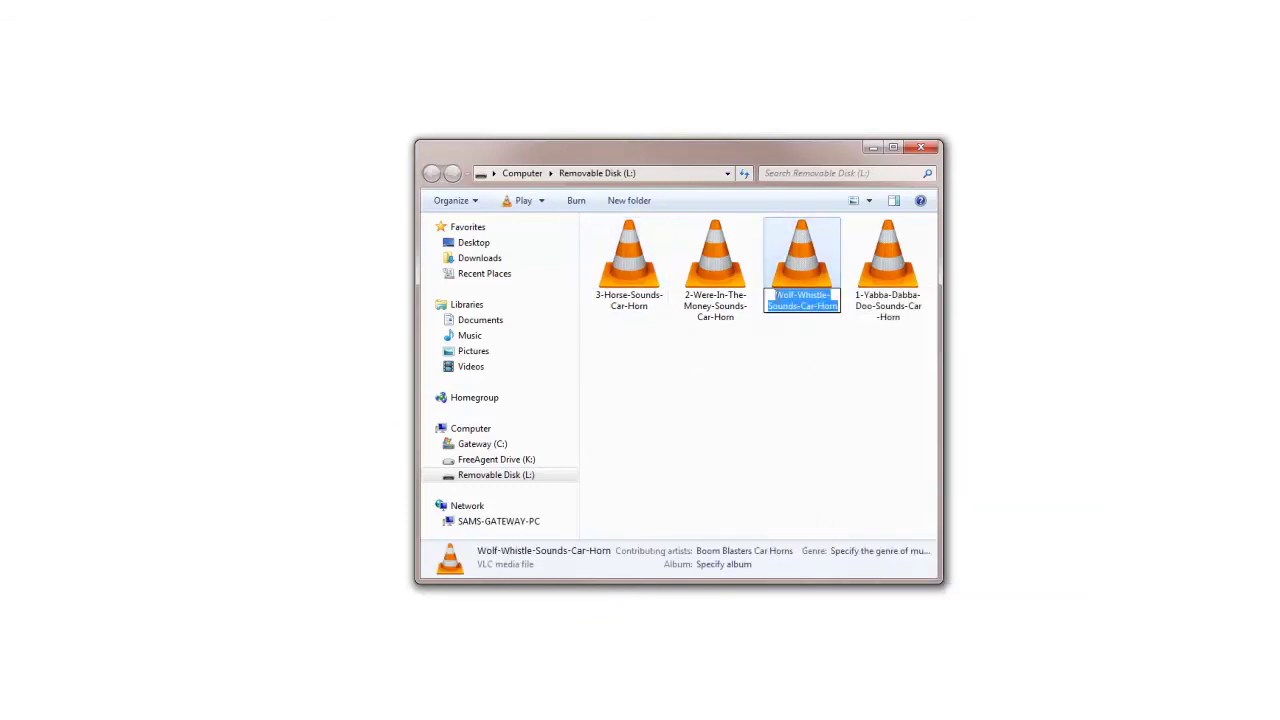
pyautogui.press('Home')
pyautogui.write('4-')
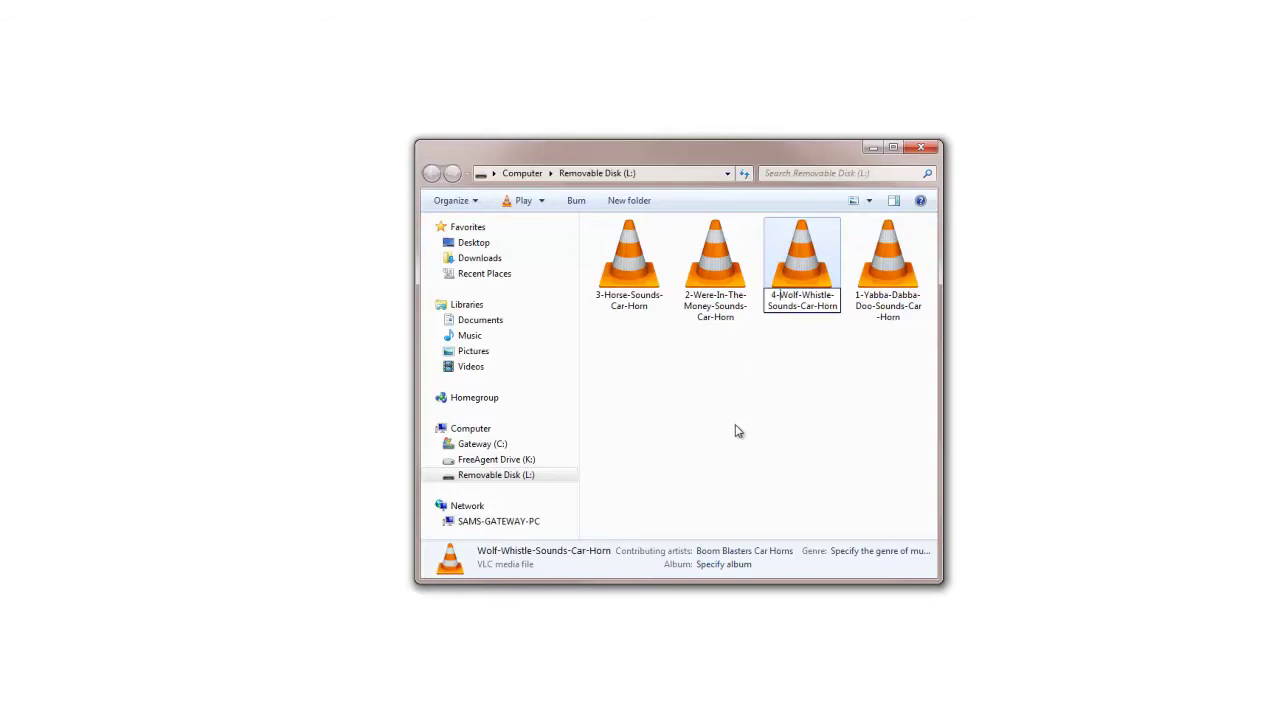
pyautogui.click(735, 431)
pyautogui.rightClick(695, 428)
pyautogui.click(750, 504)
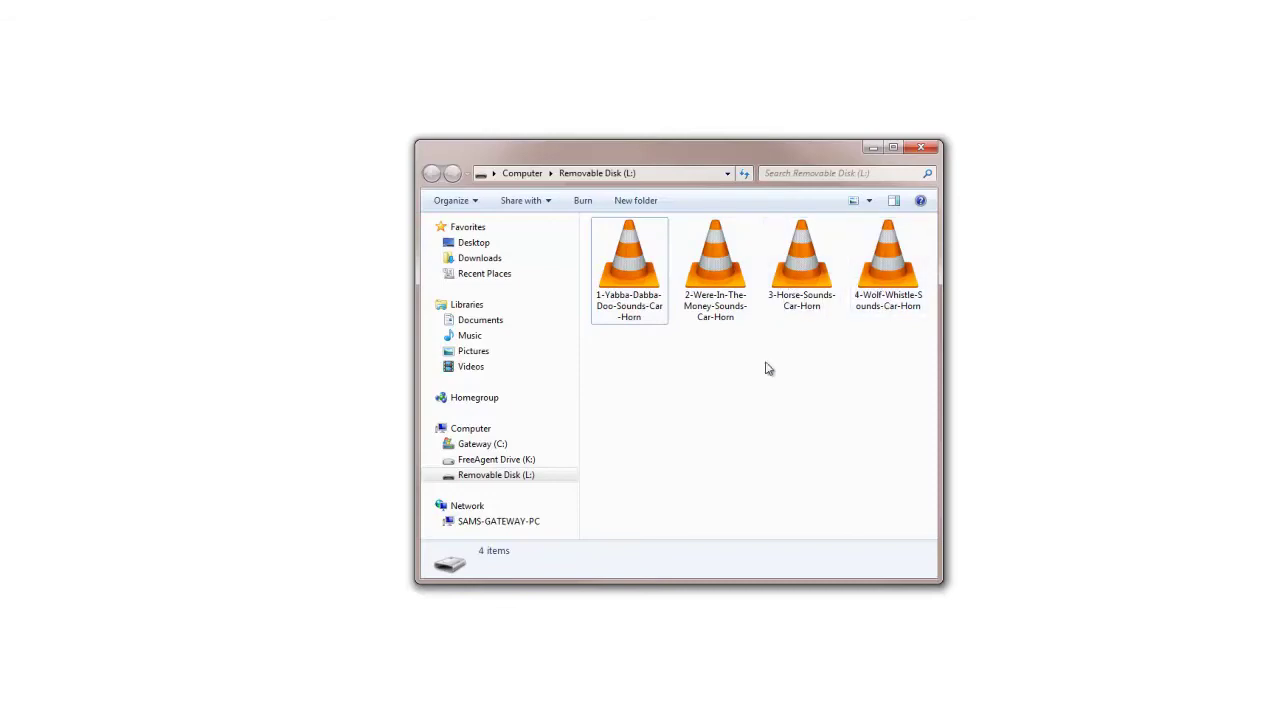
# Step: Change the prefixes to A- on Yabba-Dabba-Doo and B- on Were-In-The-Money
pyautogui.rightClick(630, 300)
pyautogui.click(690, 586)
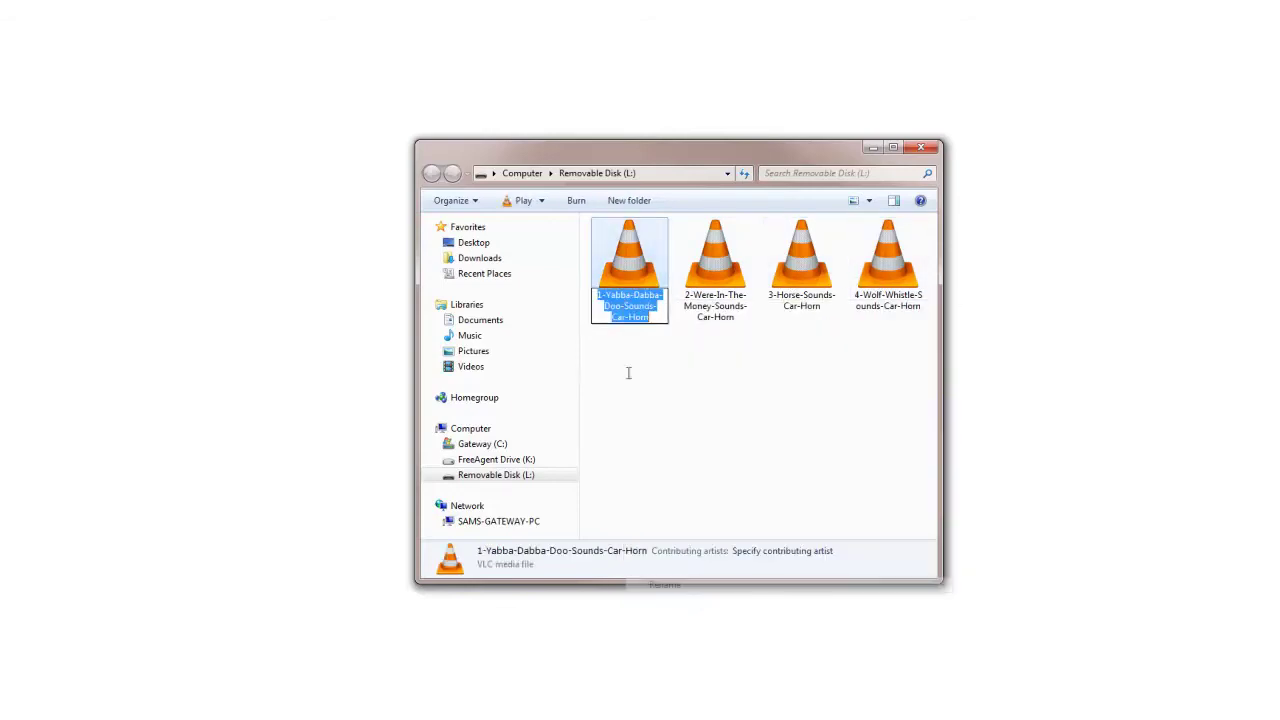
pyautogui.click(601, 282)
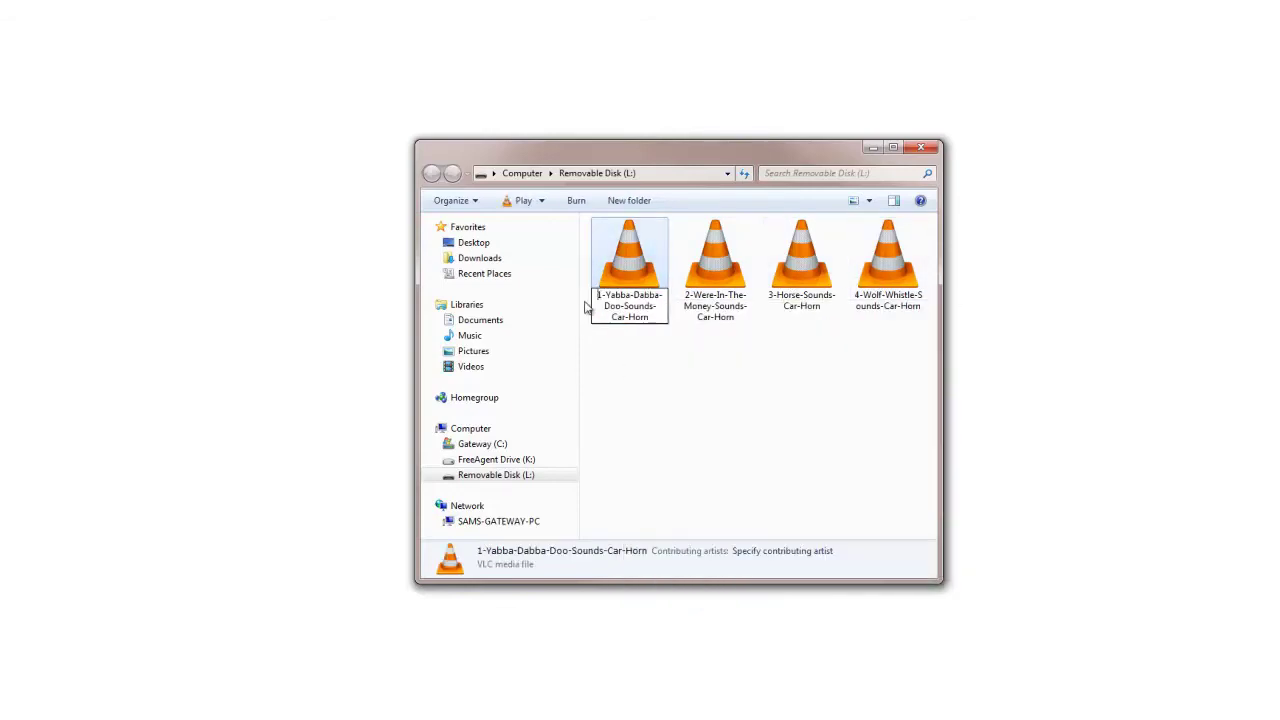
pyautogui.press('Delete')
pyautogui.write('A')
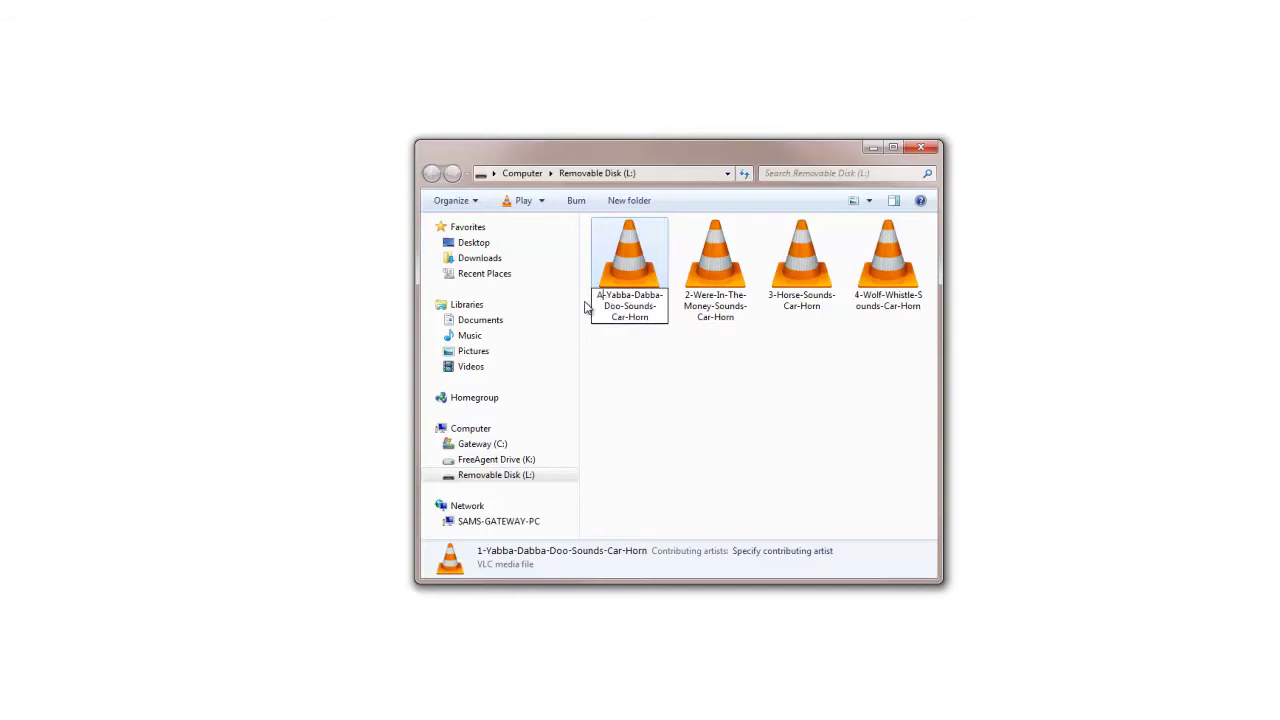
pyautogui.click(708, 284)
pyautogui.rightClick(702, 291)
pyautogui.click(739, 578)
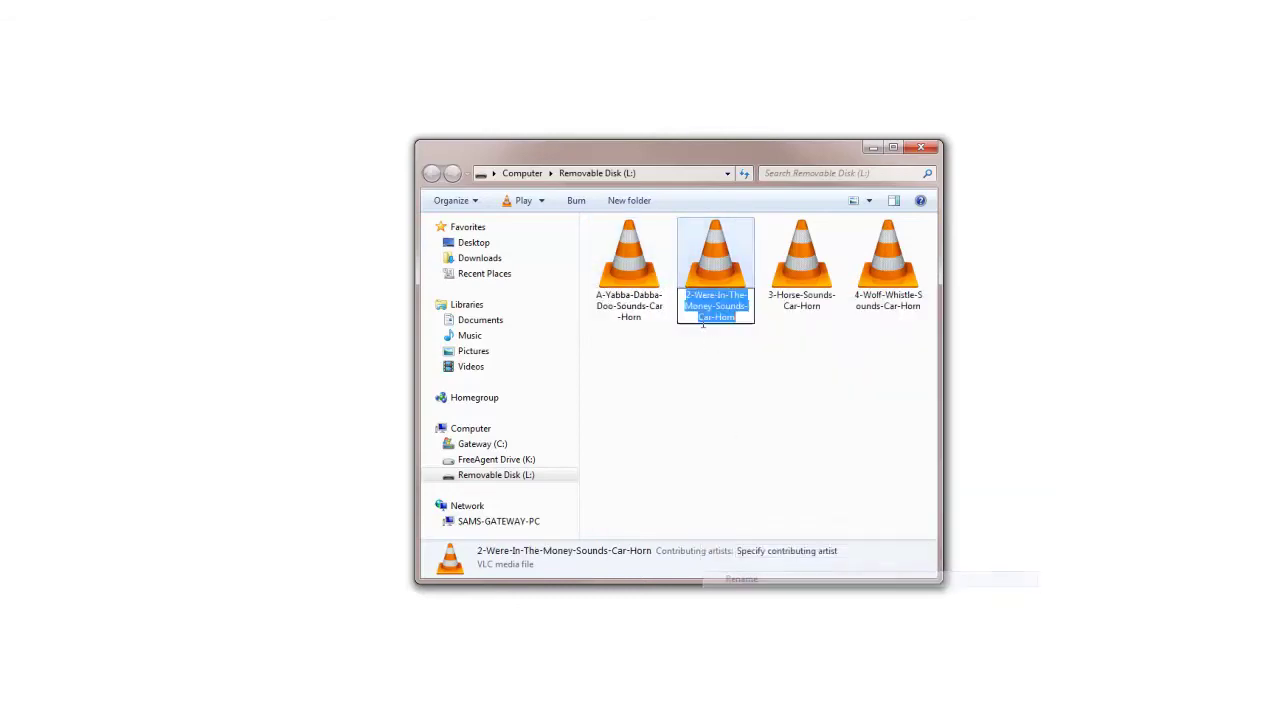
pyautogui.press('Home')
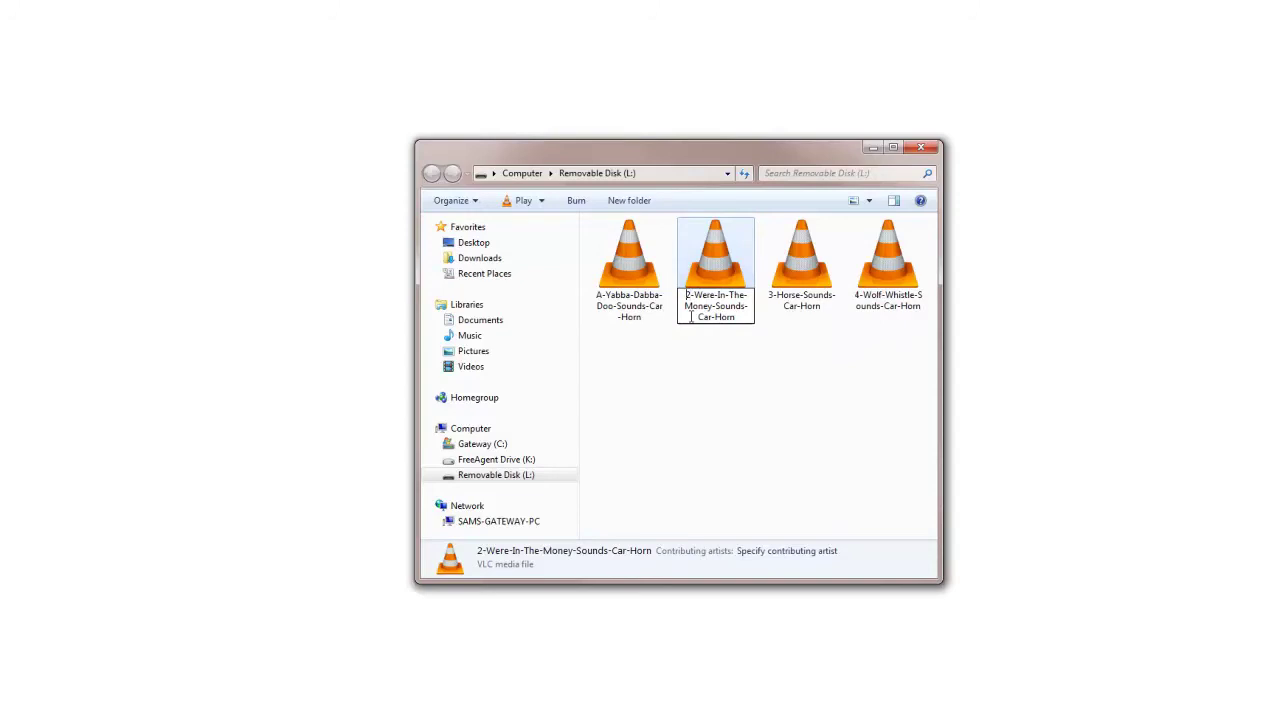
pyautogui.press('Delete')
pyautogui.write('B')
pyautogui.click(694, 350)
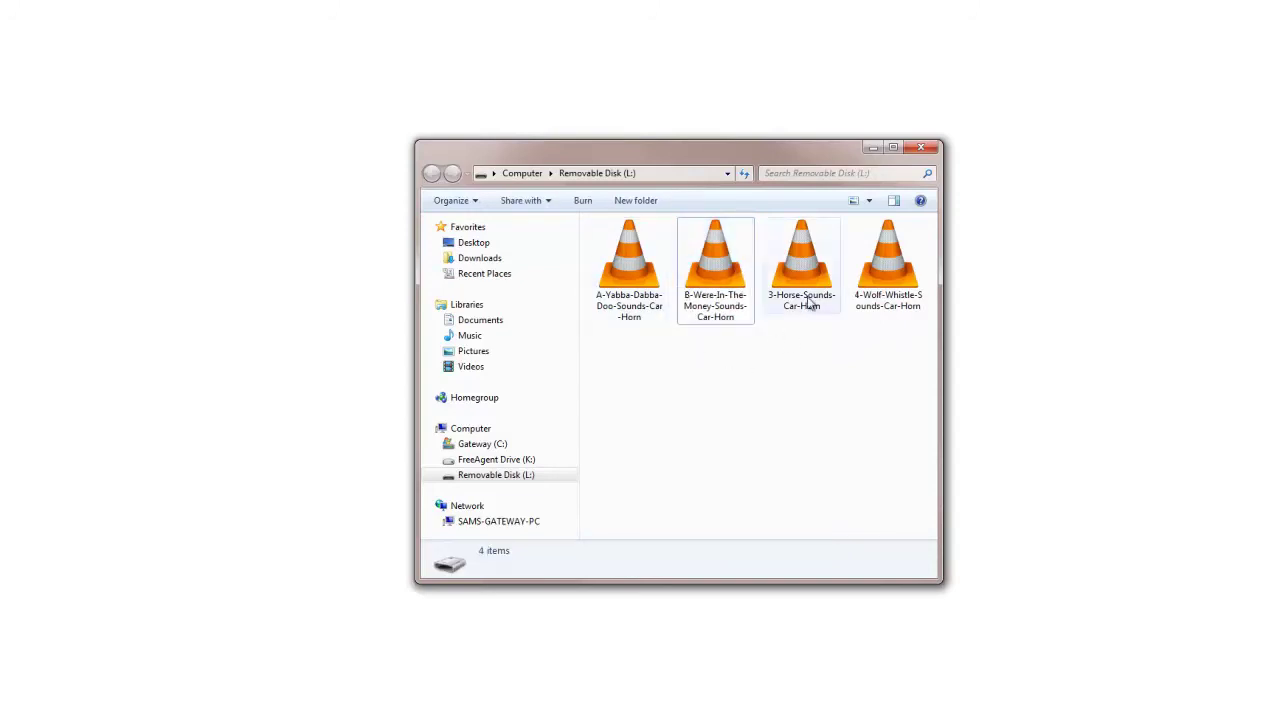
# Step: Change the prefixes to C- on the Horse file and D- on Wolf-Whistle
pyautogui.rightClick(798, 279)
pyautogui.click(845, 566)
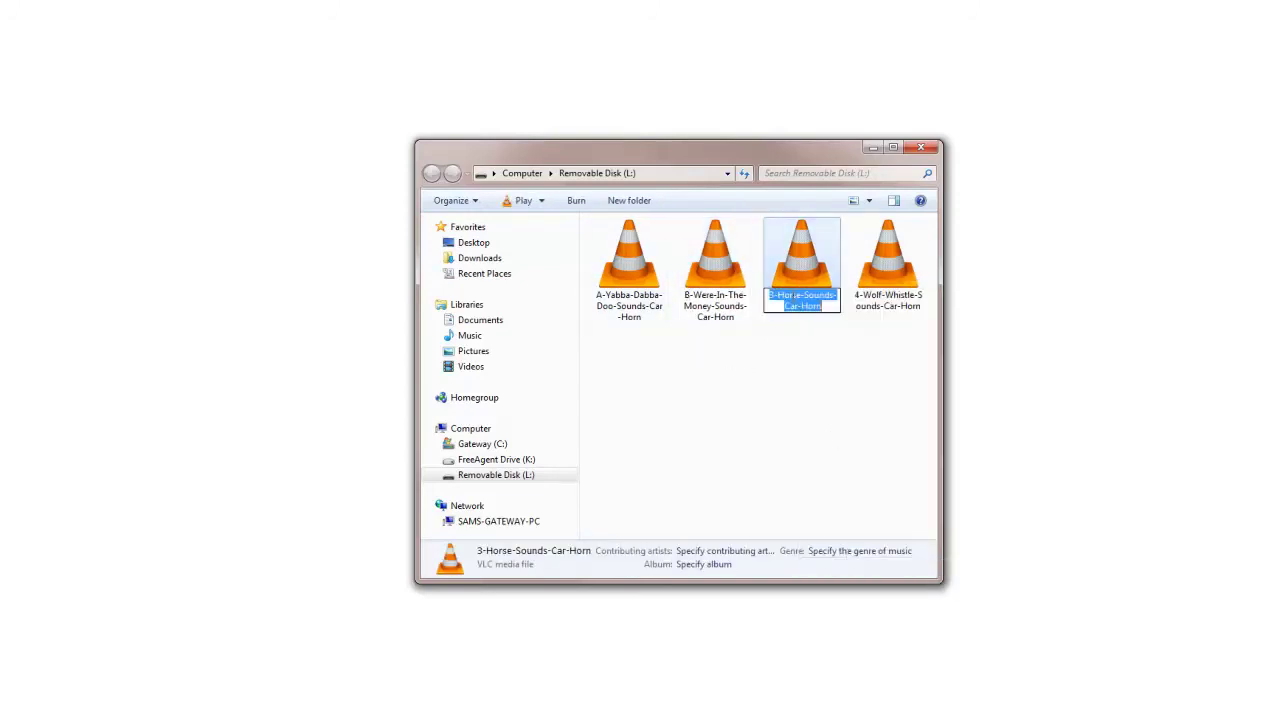
pyautogui.click(775, 300)
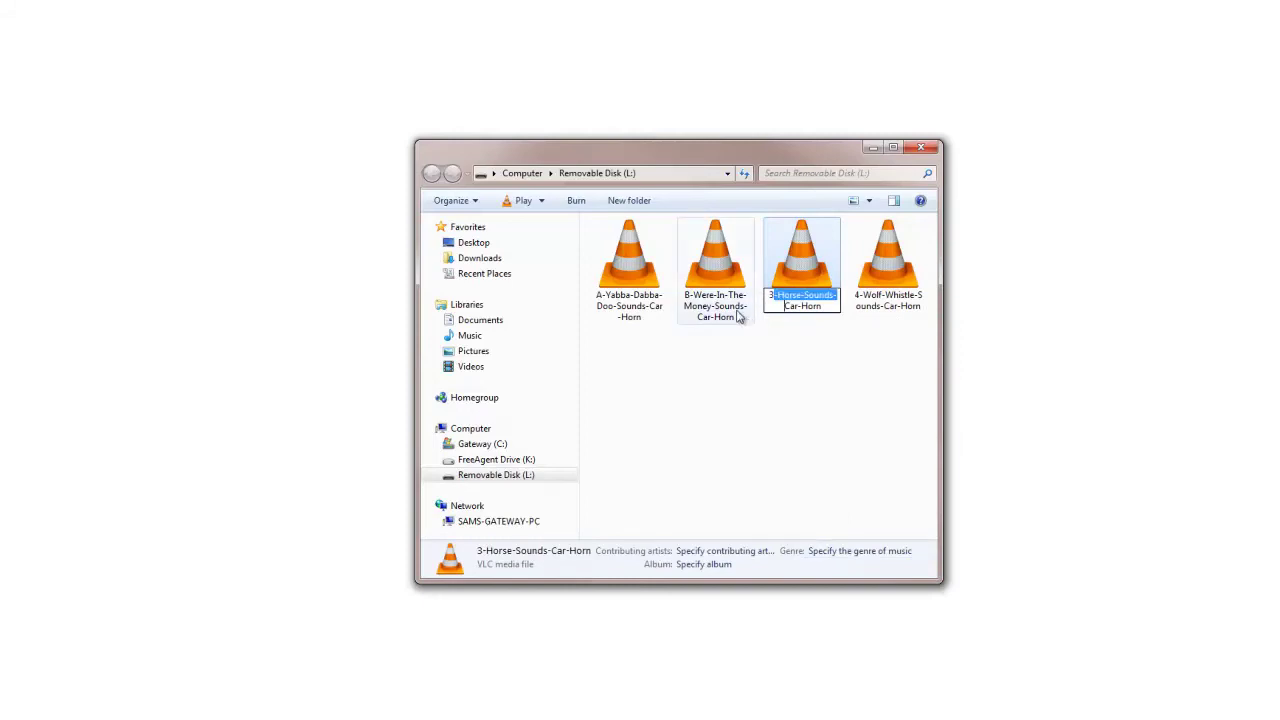
pyautogui.press('Delete')
pyautogui.write('B')
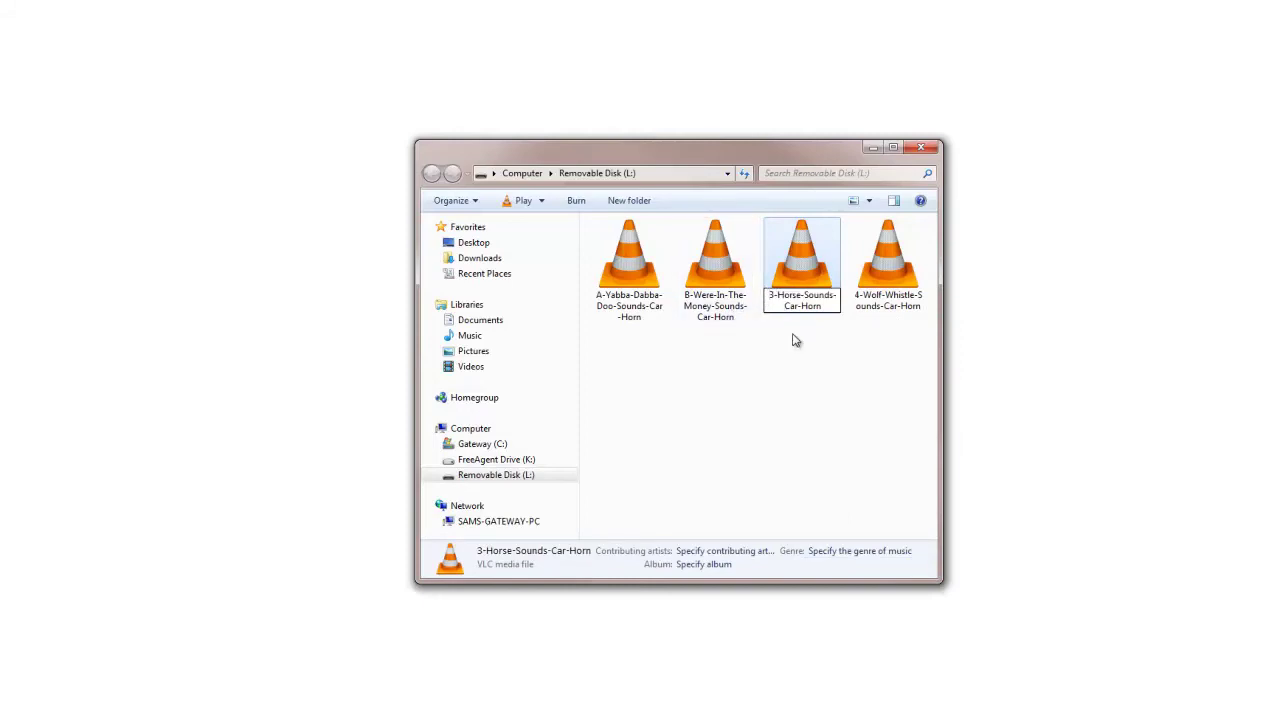
pyautogui.press('Delete')
pyautogui.write('C')
pyautogui.click(848, 388)
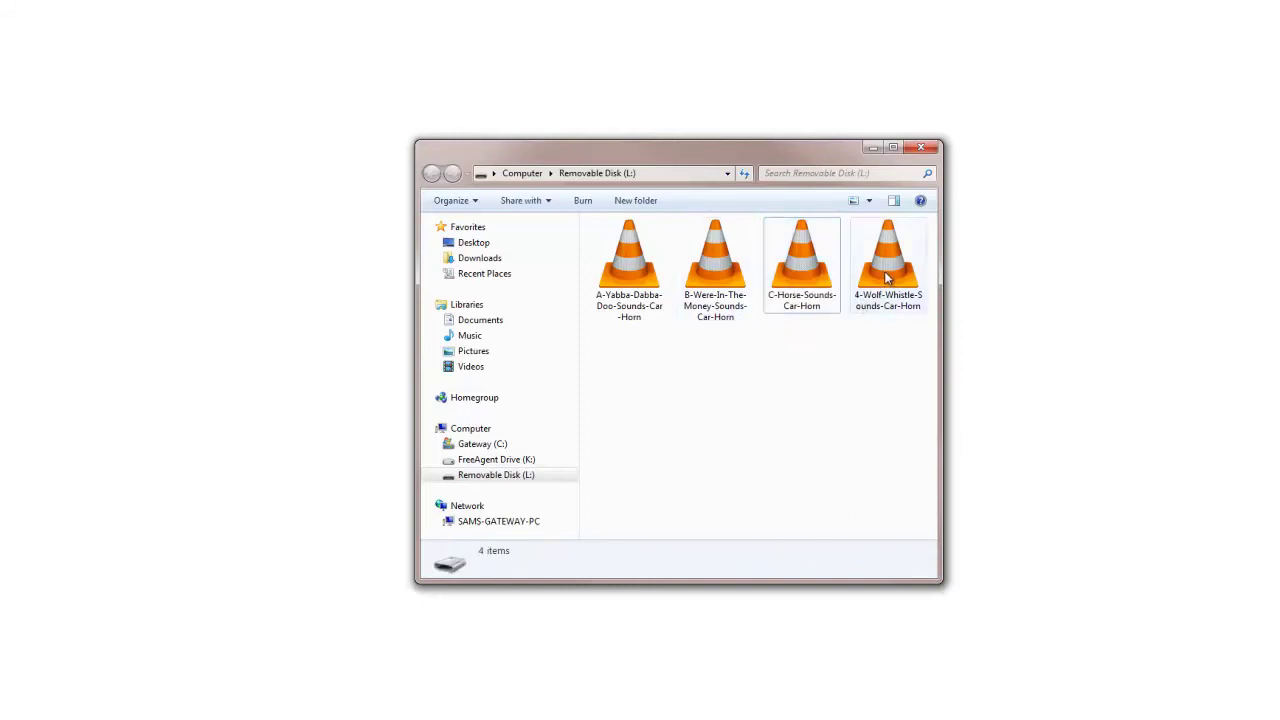
pyautogui.rightClick(884, 271)
pyautogui.click(916, 566)
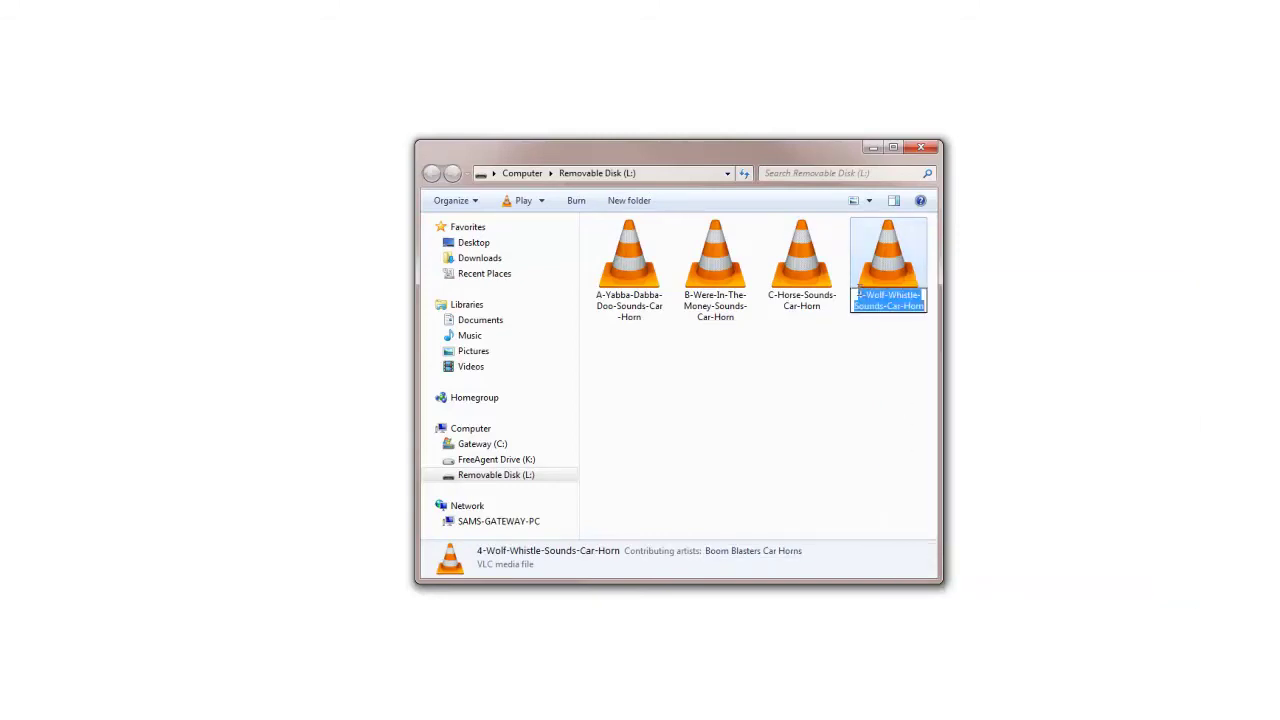
pyautogui.click(858, 295)
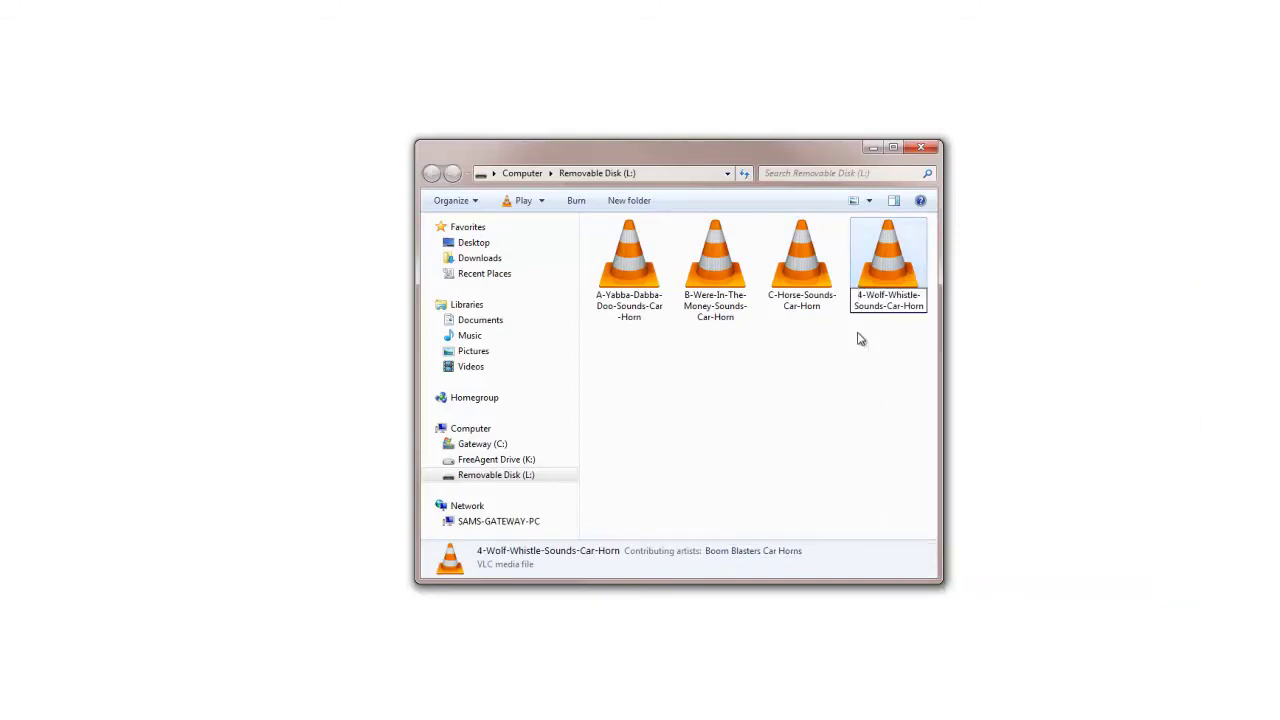
pyautogui.write('D')
pyautogui.press('Delete')
pyautogui.click(780, 410)
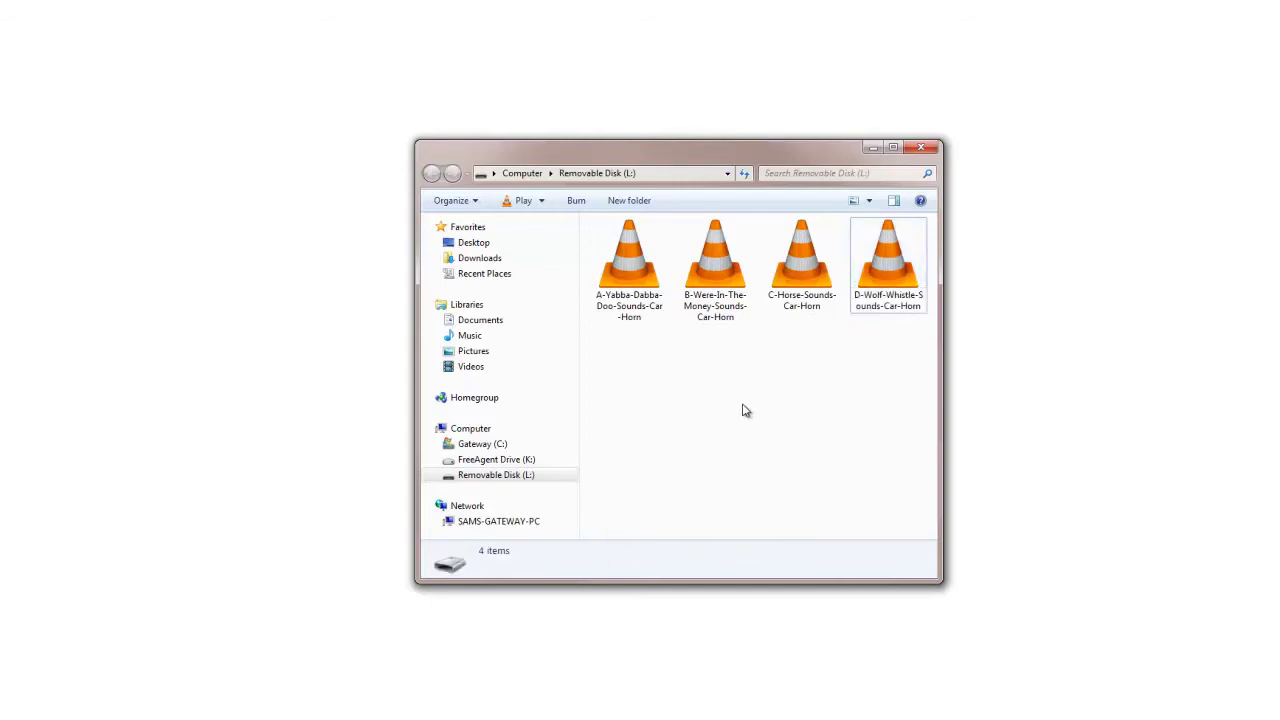